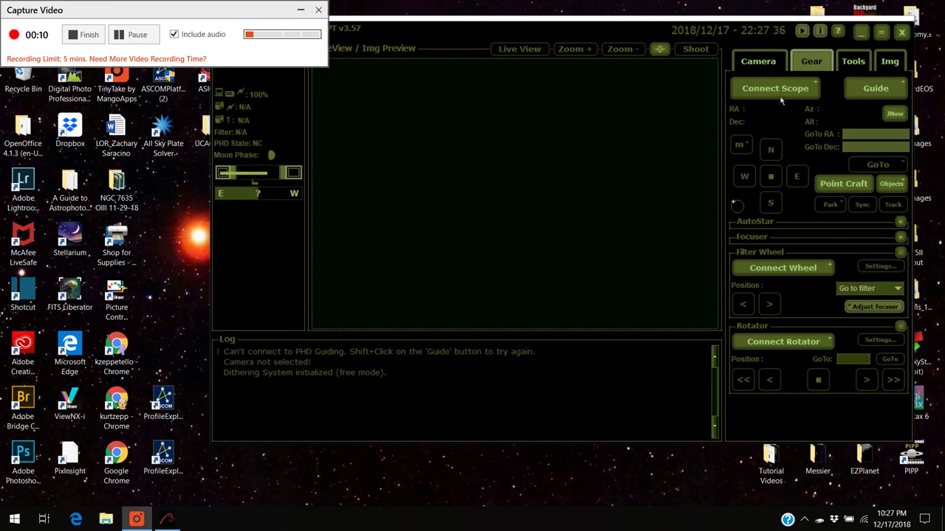
Open the Point Craft panel from the Gear tab and bring up its Settings dialog.
left_click(851, 186)
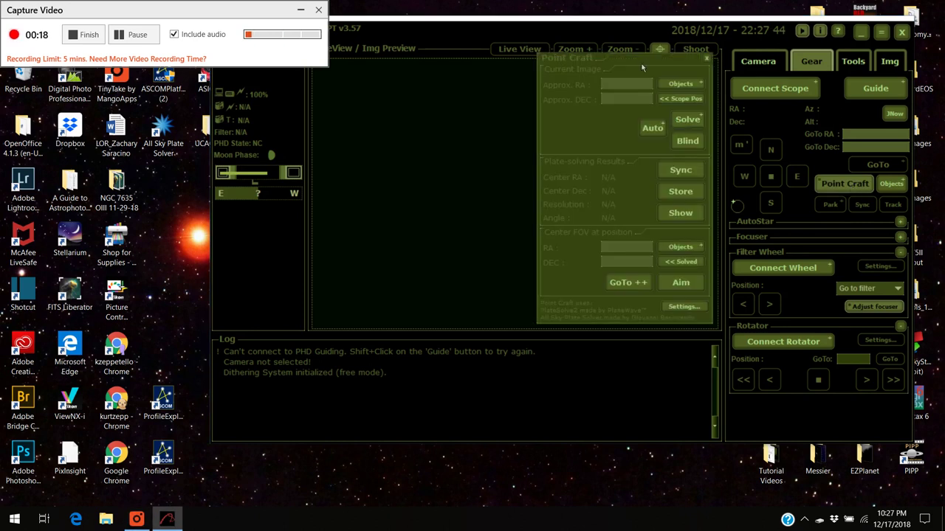
left_click_drag(642, 68, 295, 116)
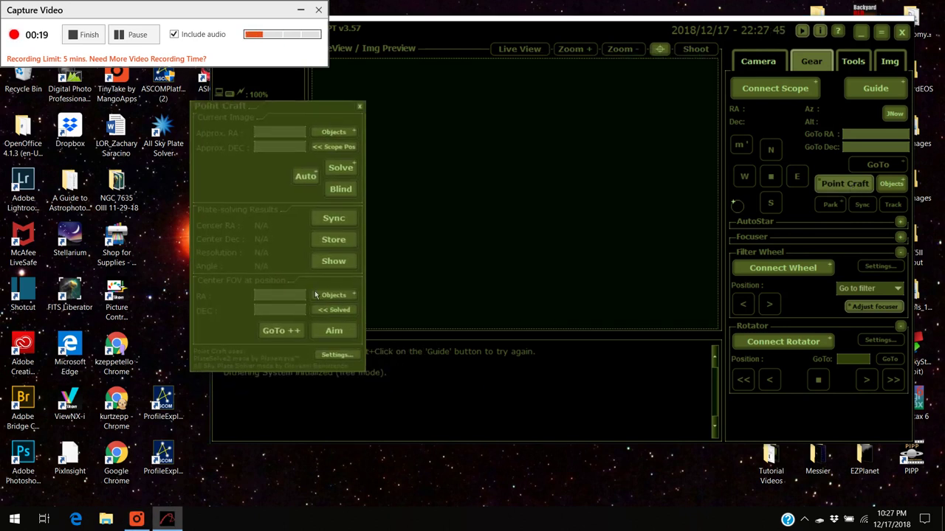
left_click(339, 356)
Clear the PlateSolve2 and All Sky Plate Solver path fields in Point Craft Settings.
left_click_drag(345, 63, 136, 131)
key("BackSpace")
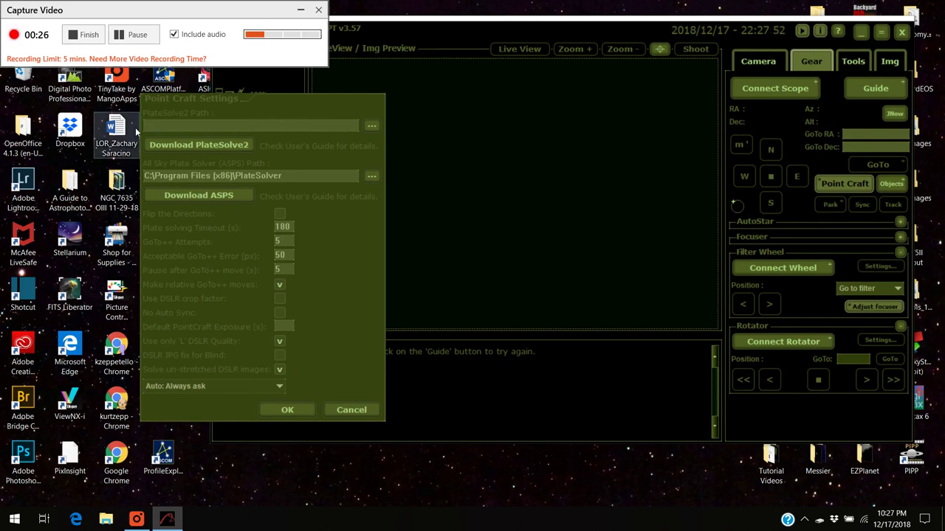
left_click_drag(284, 177, 133, 182)
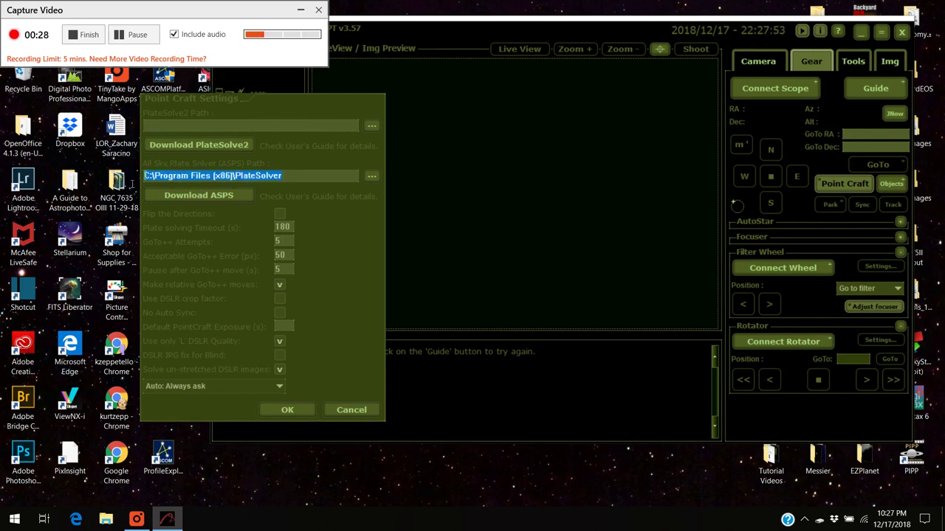
key("BackSpace")
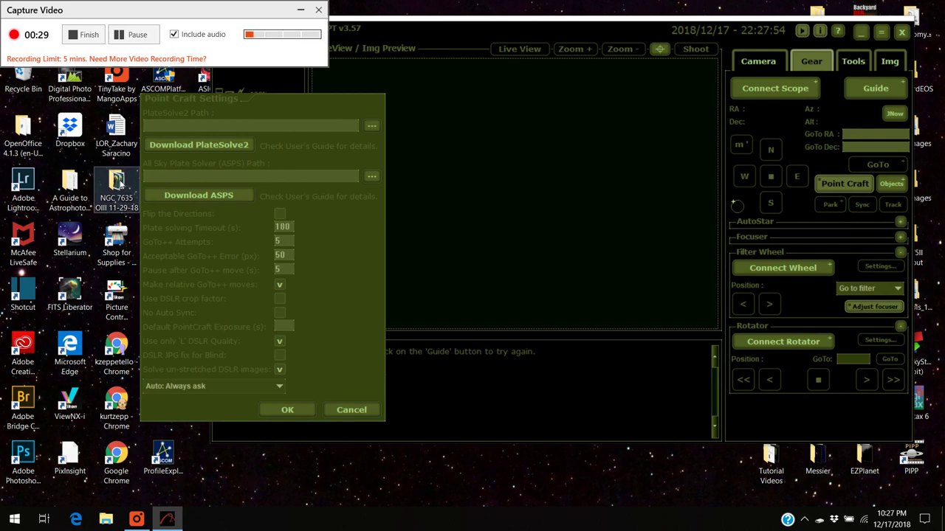
From PlaneWave's Software and Updates page, download the PlateSolve2 v2.28 zip.
left_click(192, 145)
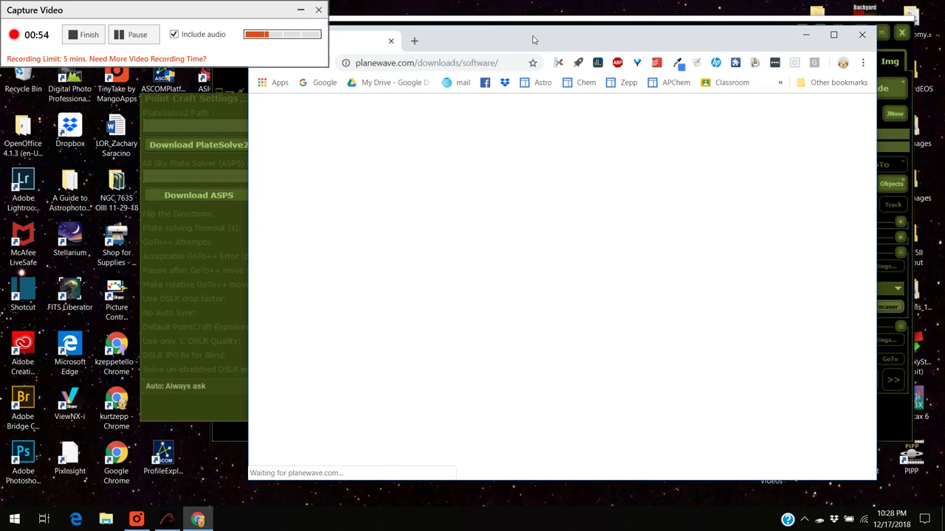
left_click_drag(536, 45, 557, 45)
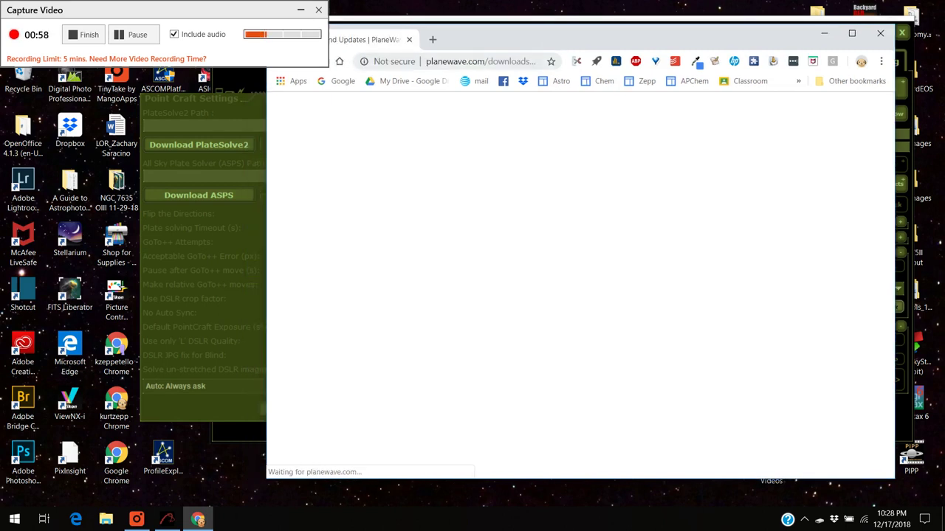
mouse_move(547, 197)
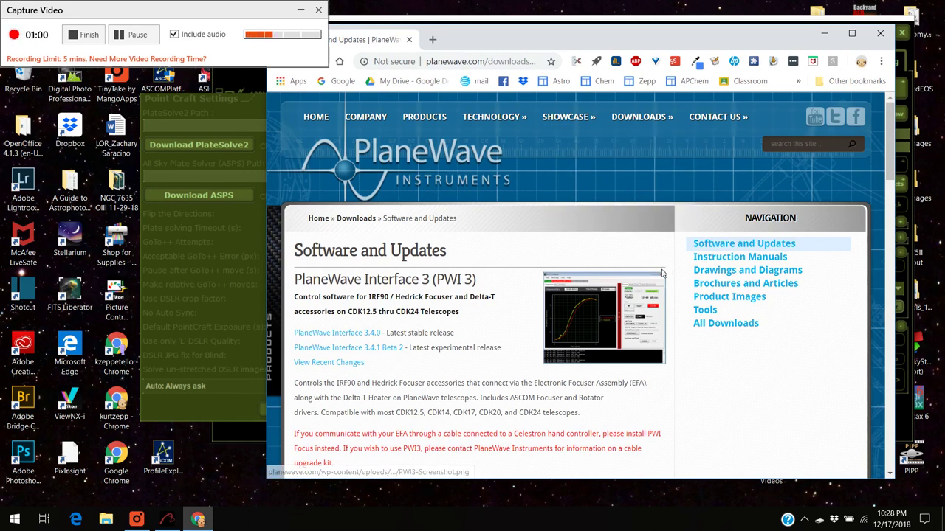
scroll(658, 289, "down", 4)
scroll(658, 290, "down", 9)
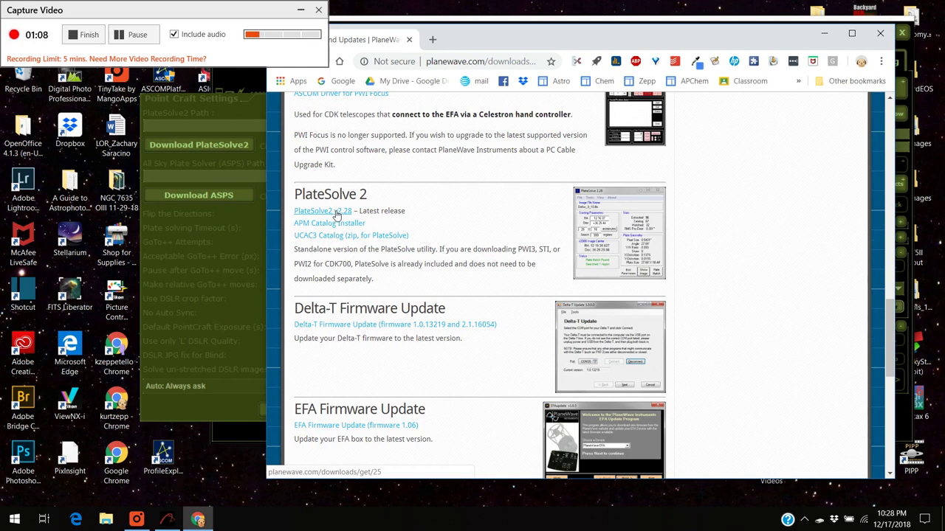
left_click(336, 213)
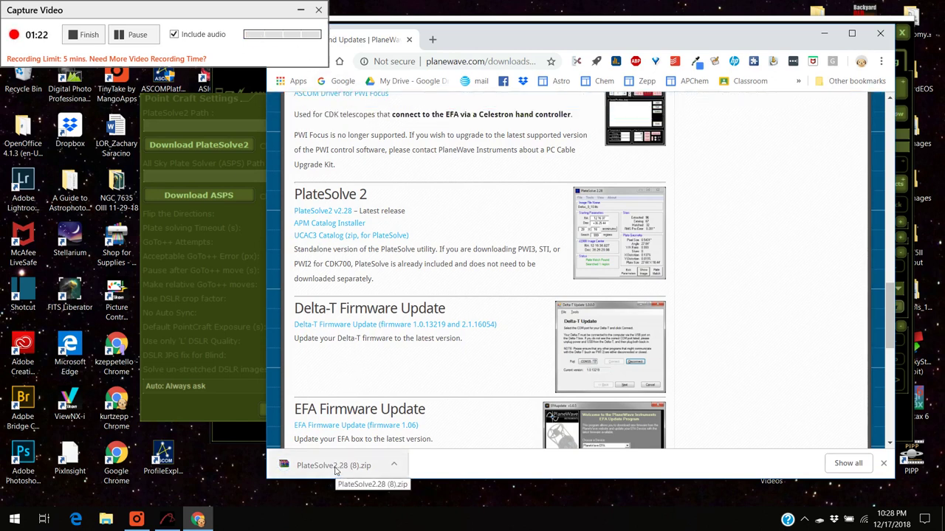
Extract the PlateSolve2.28 folder from PlateSolve2.28 (8).zip onto the desktop and close WinRAR.
left_click(334, 467)
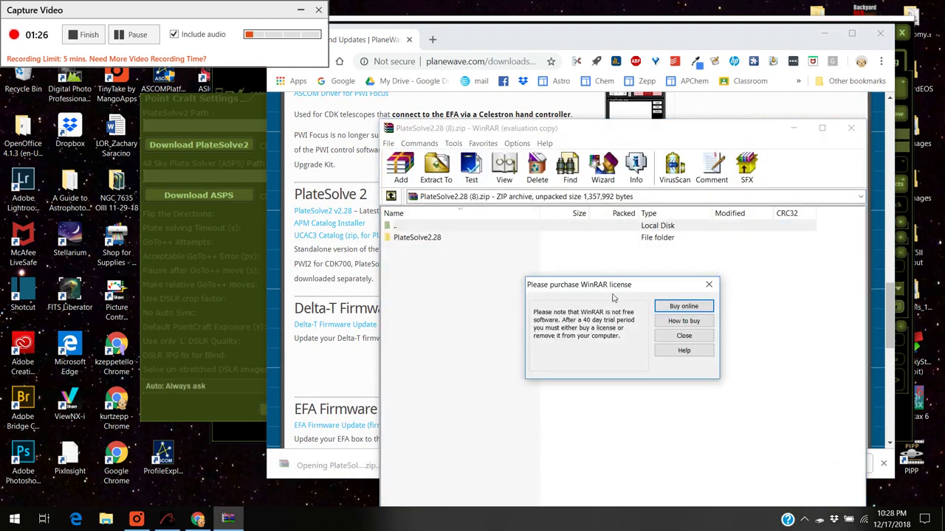
left_click(709, 285)
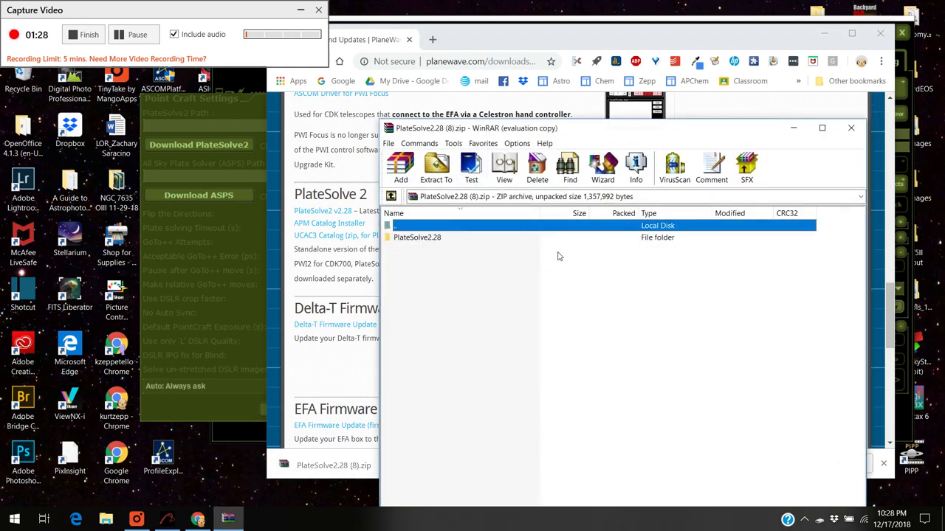
left_click_drag(436, 243, 206, 474)
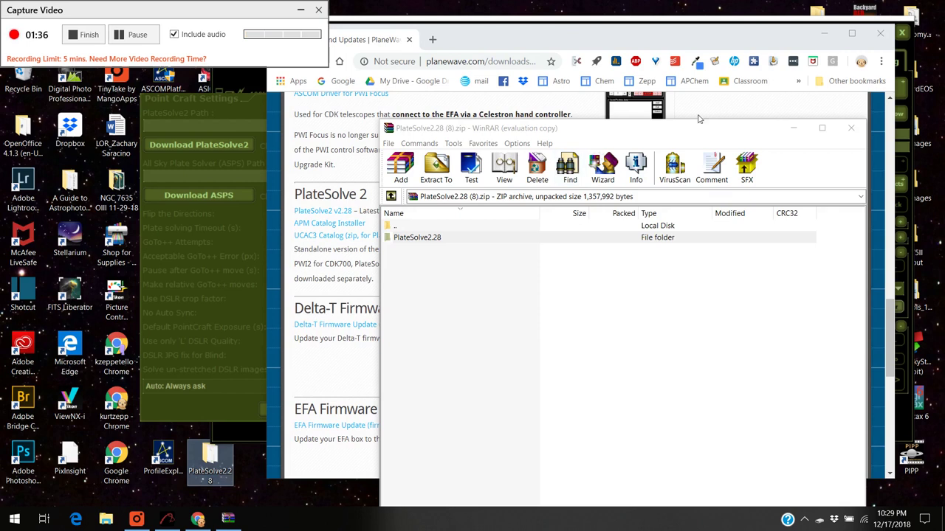
left_click(850, 128)
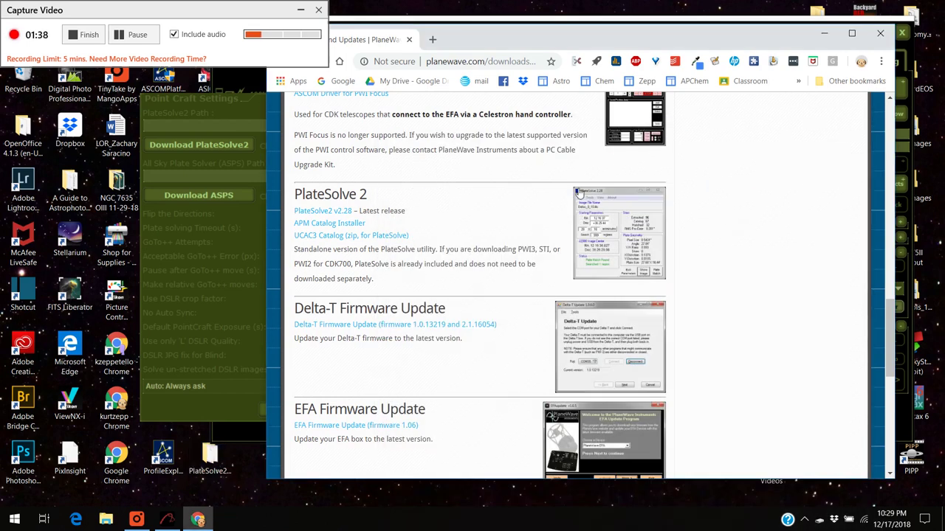
Download 'UCAC3 Catalog (zip, for PlateSolve)' from PlaneWave as UCAC3PS (4).zip, about 401 MB.
left_click_drag(611, 30, 673, 17)
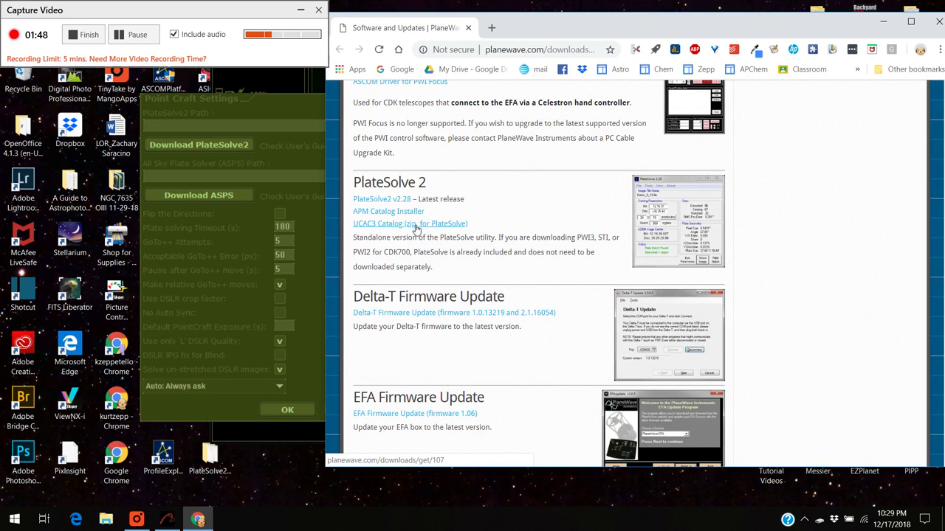
left_click(415, 229)
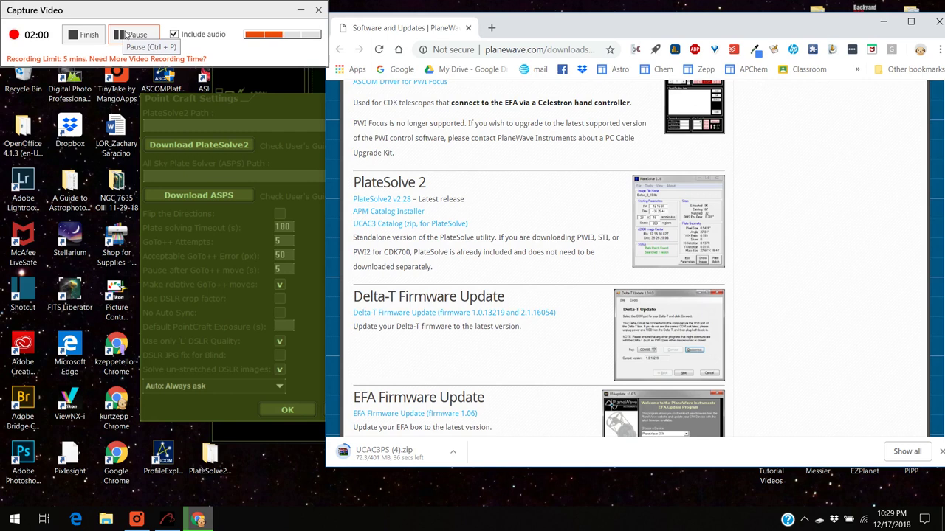
left_click(121, 38)
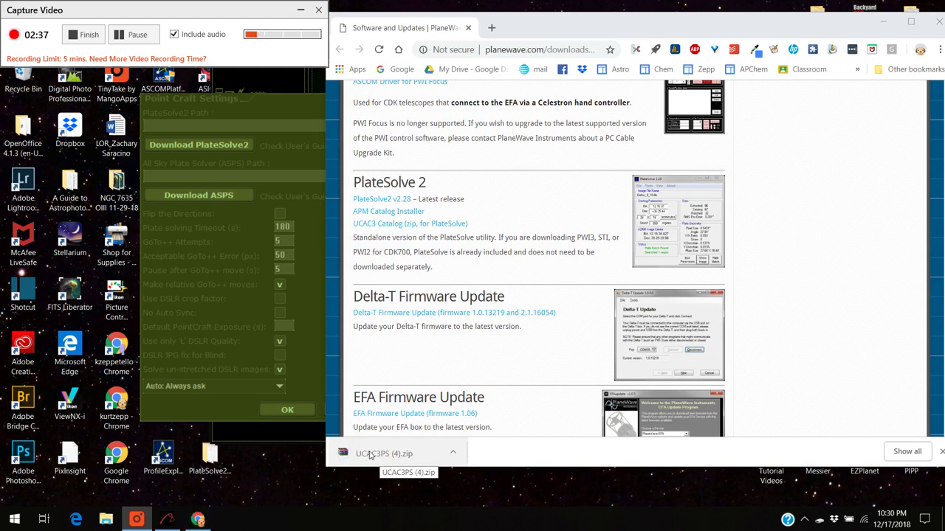
Extract UCAC3PS from UCAC3PS (4).zip onto the desktop, replacing 181 existing files, and close WinRAR.
left_click(371, 454)
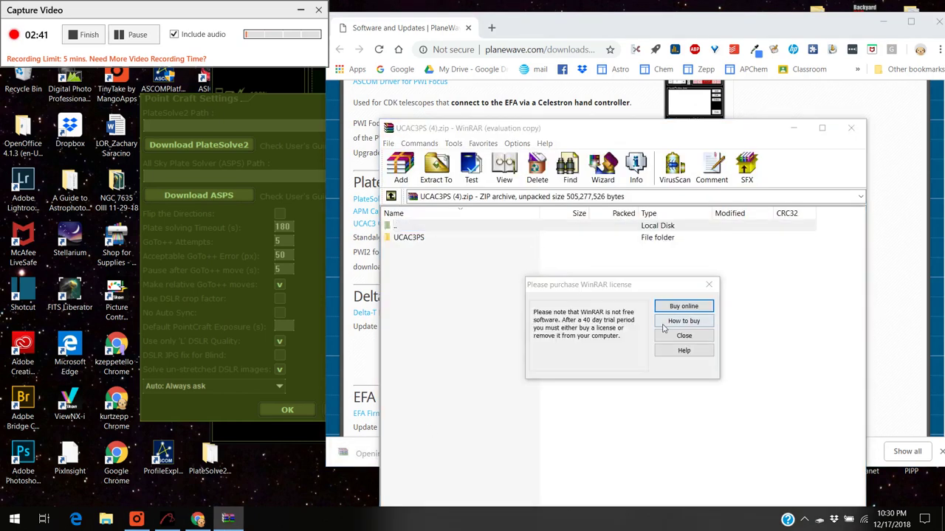
left_click(708, 285)
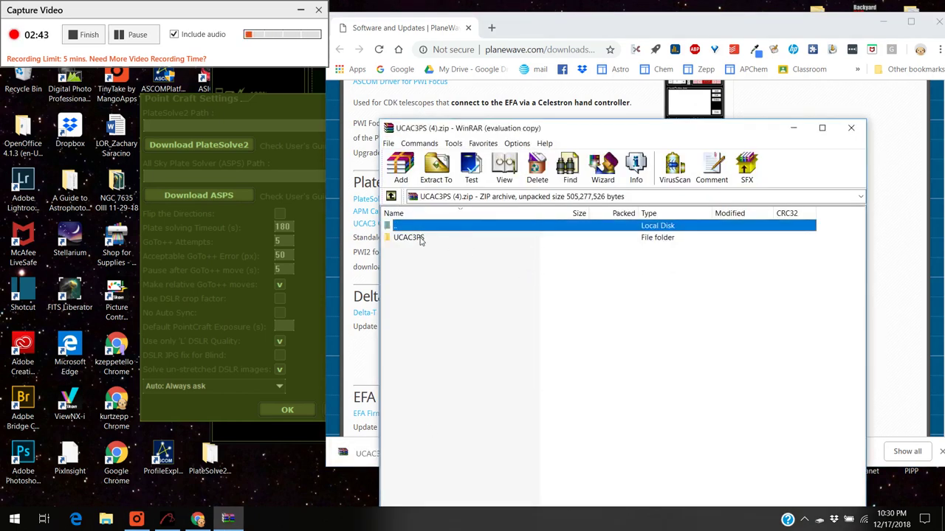
left_click(424, 237)
left_click_drag(460, 243, 249, 465)
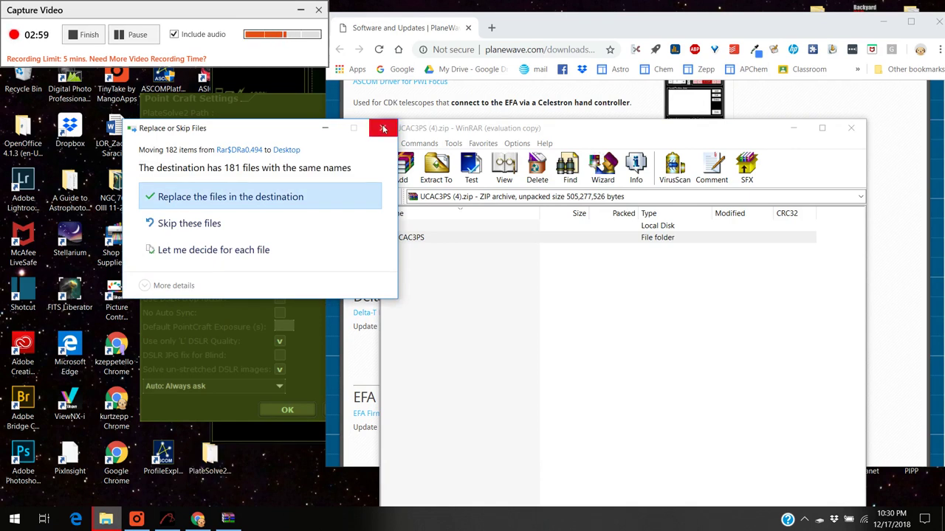
left_click(272, 199)
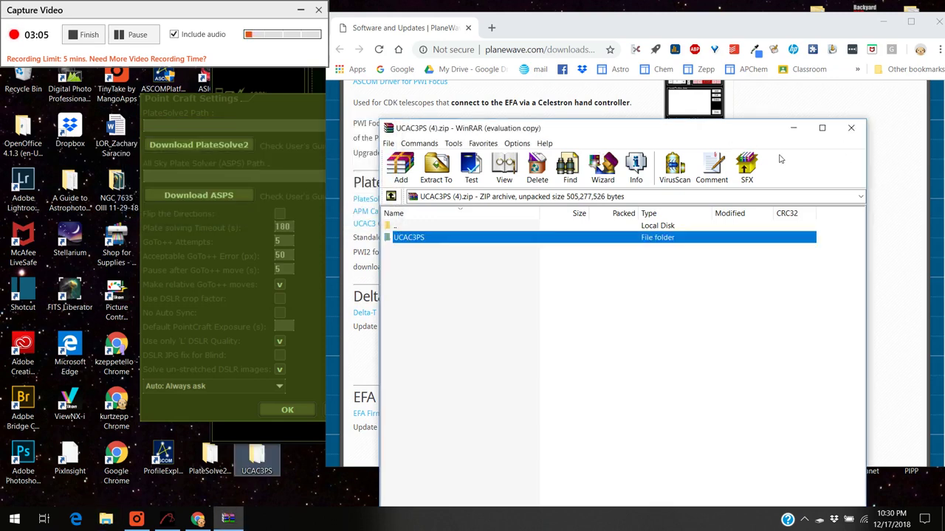
left_click(852, 130)
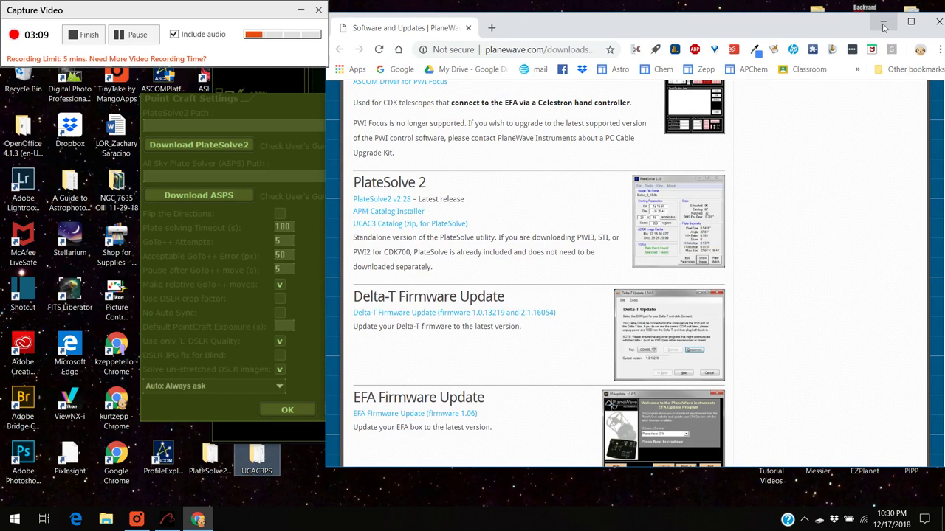
Save the Point Craft settings with OK and quit APT, confirming with Yes.
left_click(883, 27)
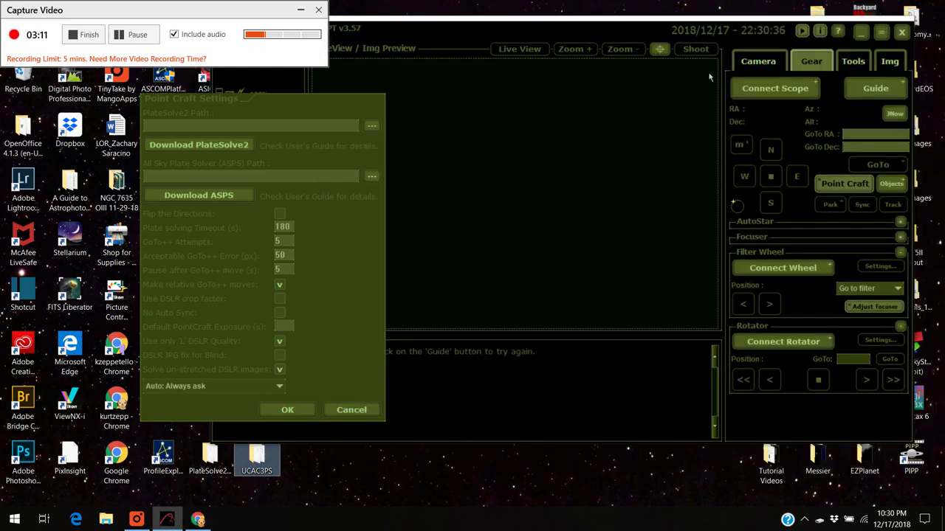
left_click(305, 411)
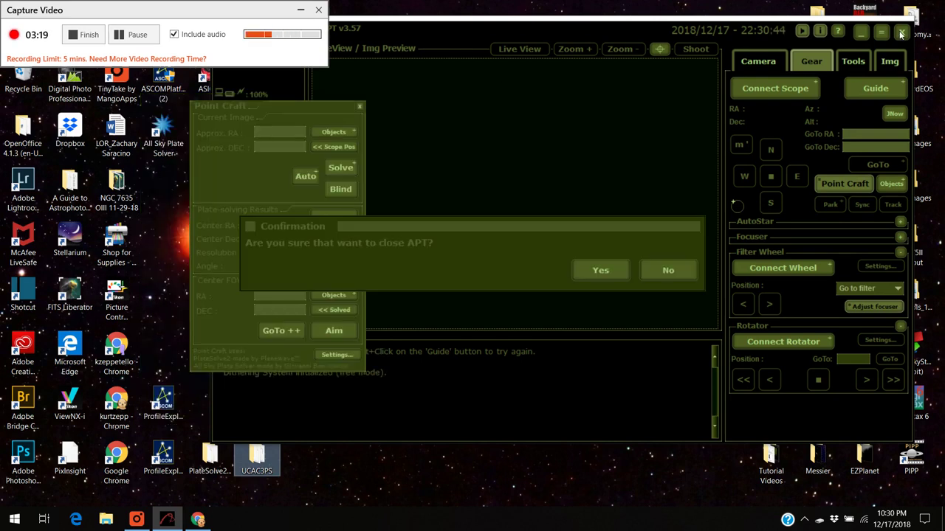
left_click(613, 271)
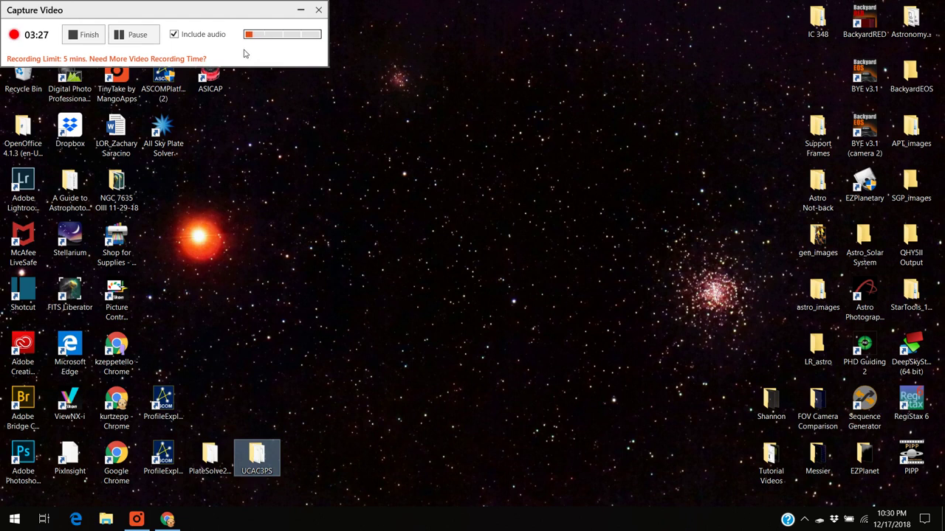
left_click_drag(217, 10, 243, 21)
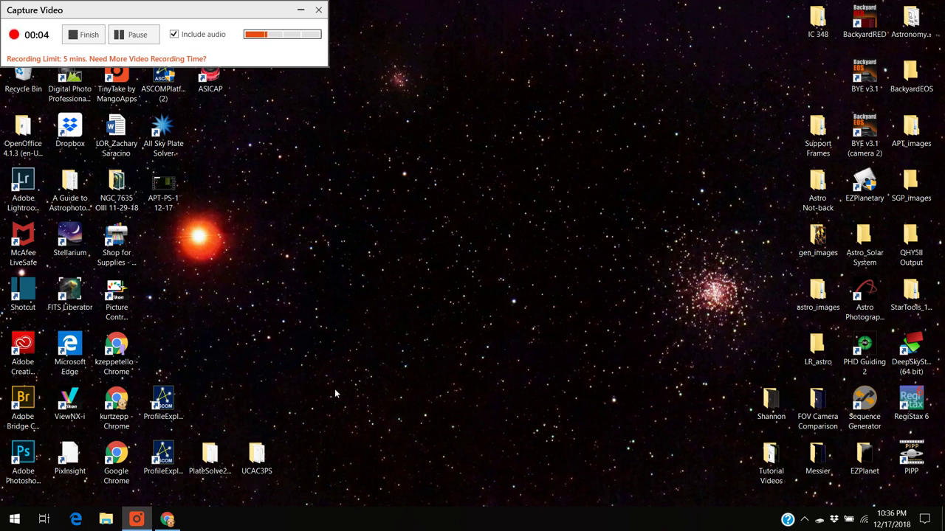
Look through the UCAC3PS catalog files on the desktop, then close that folder window.
double_click(257, 455)
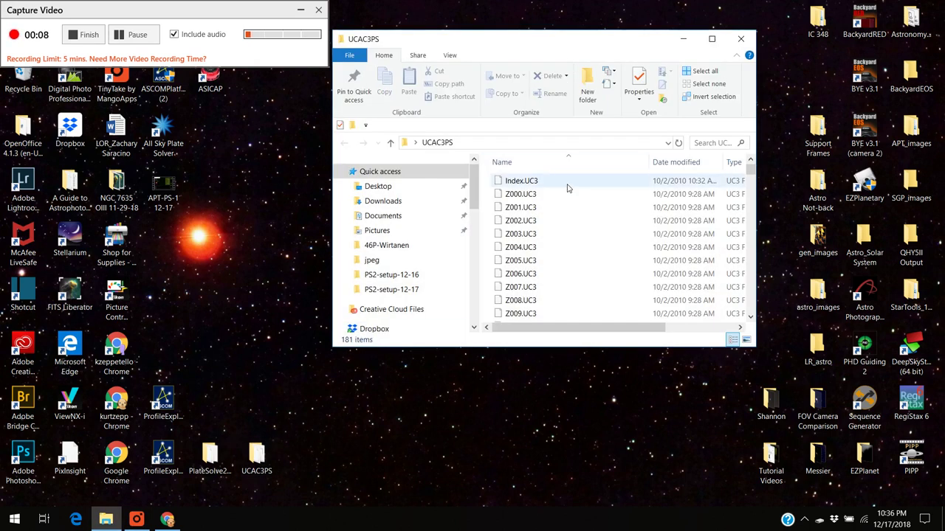
scroll(567, 189, "down", 20)
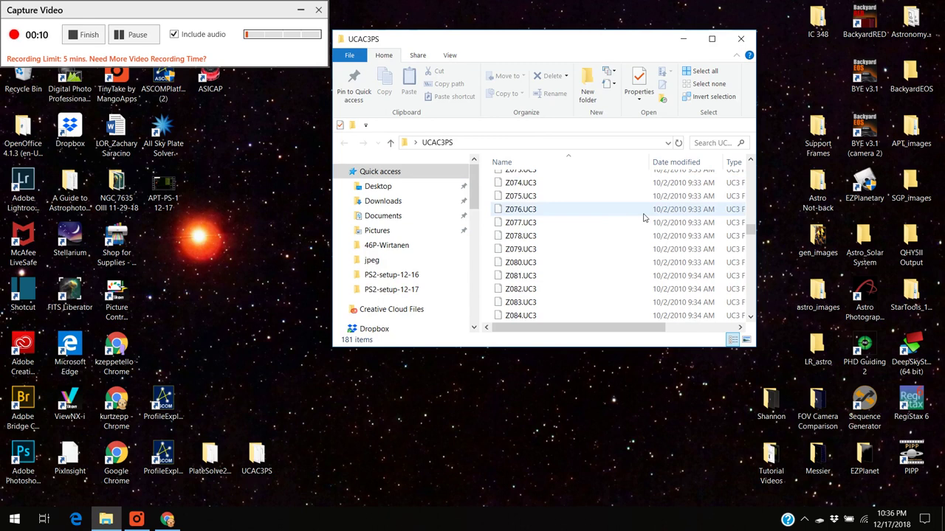
scroll(644, 217, "down", 20)
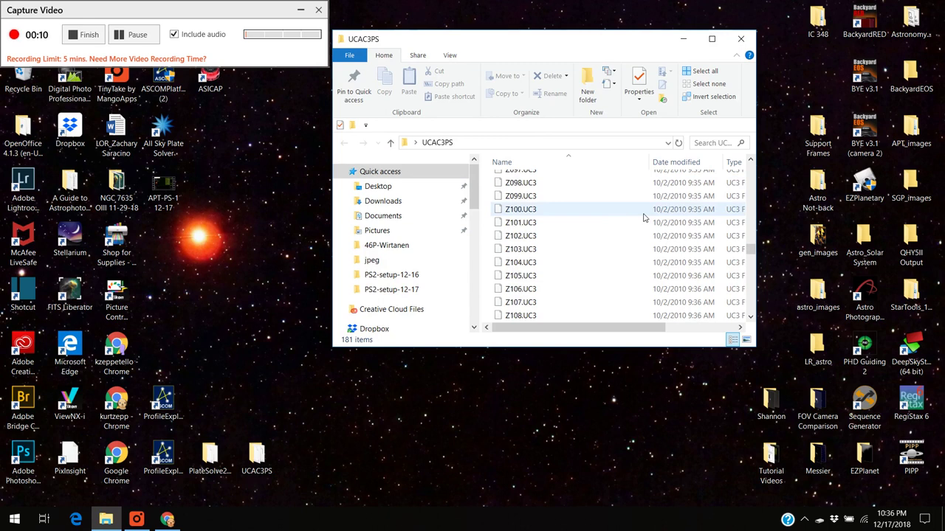
left_click(741, 40)
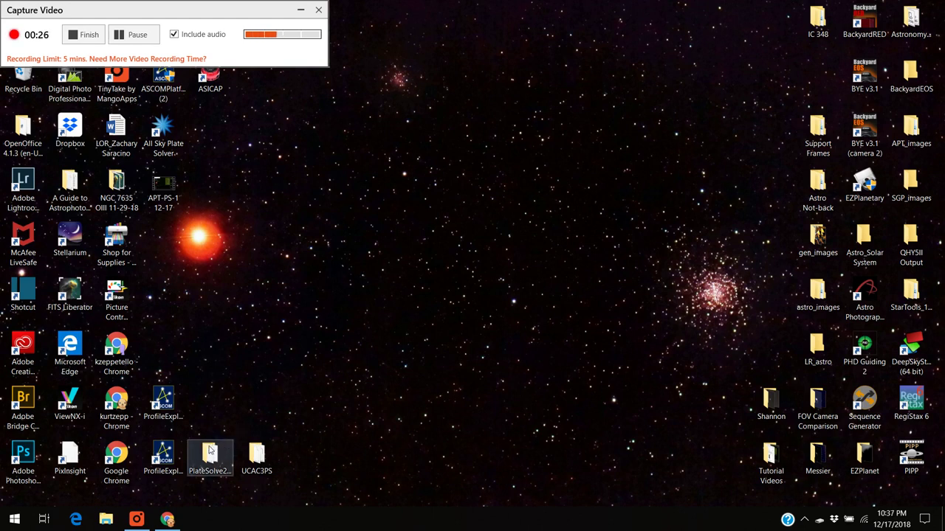
left_click(106, 519)
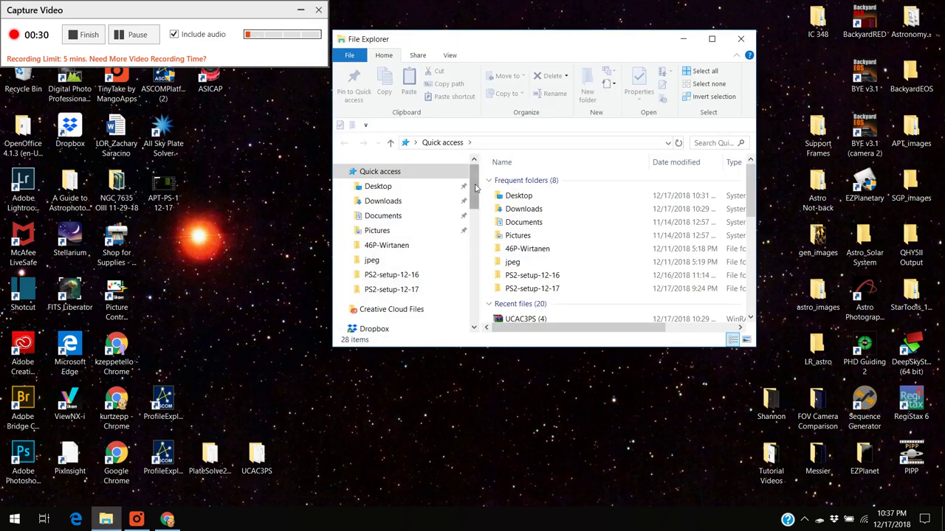
Move the desktop PlateSolve2.28 folder into C:\PS2-Tuturial, replacing same-named files.
left_click_drag(477, 187, 481, 319)
left_click(412, 285)
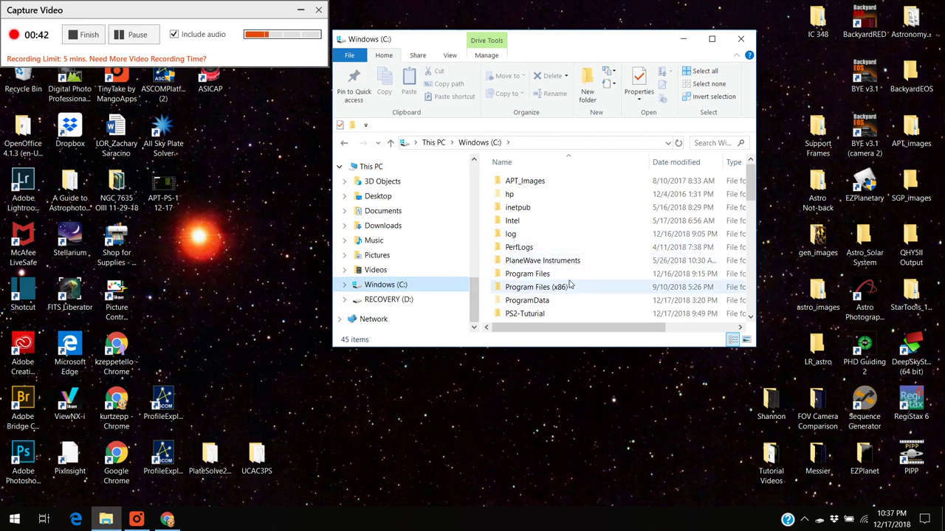
scroll(553, 286, "down", 2)
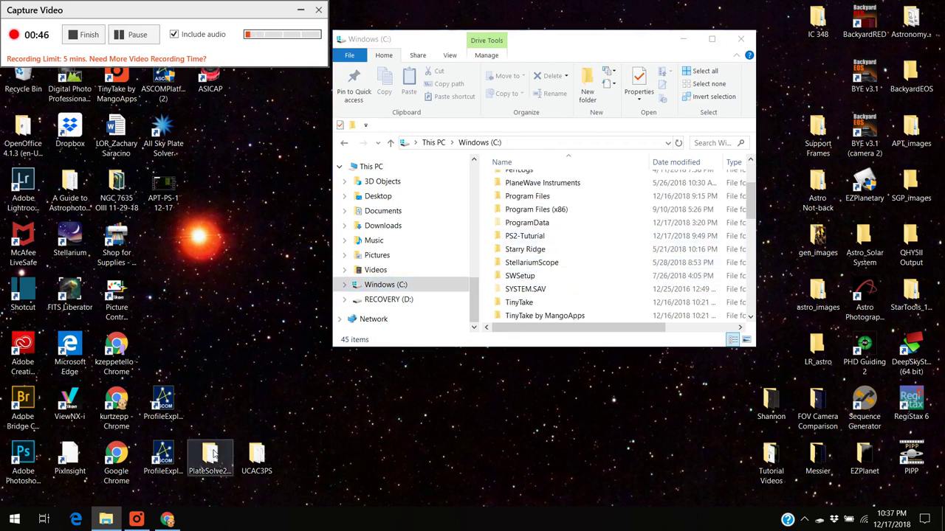
left_click_drag(212, 456, 567, 235)
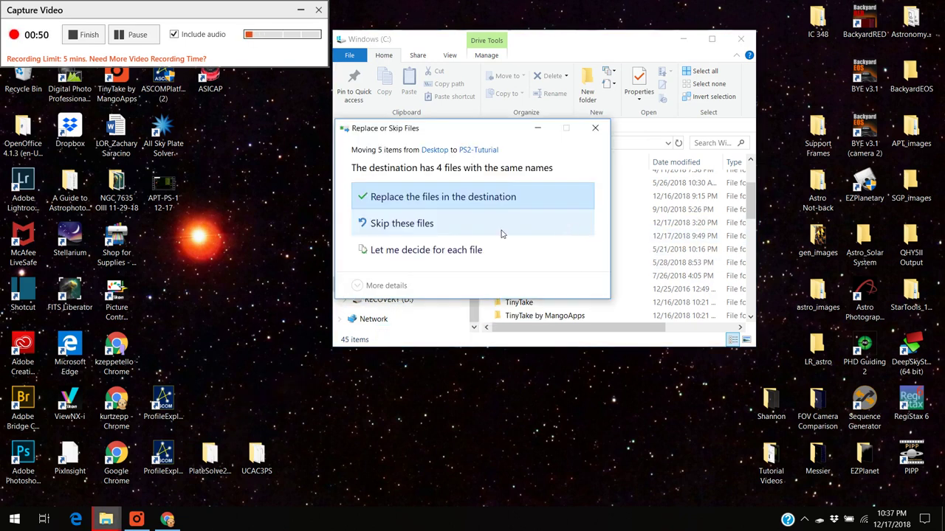
left_click(422, 196)
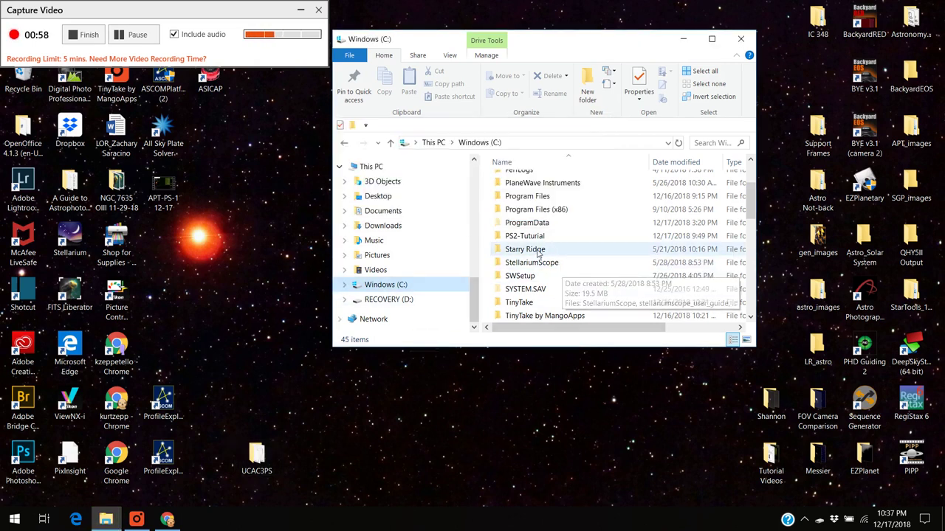
mouse_move(535, 253)
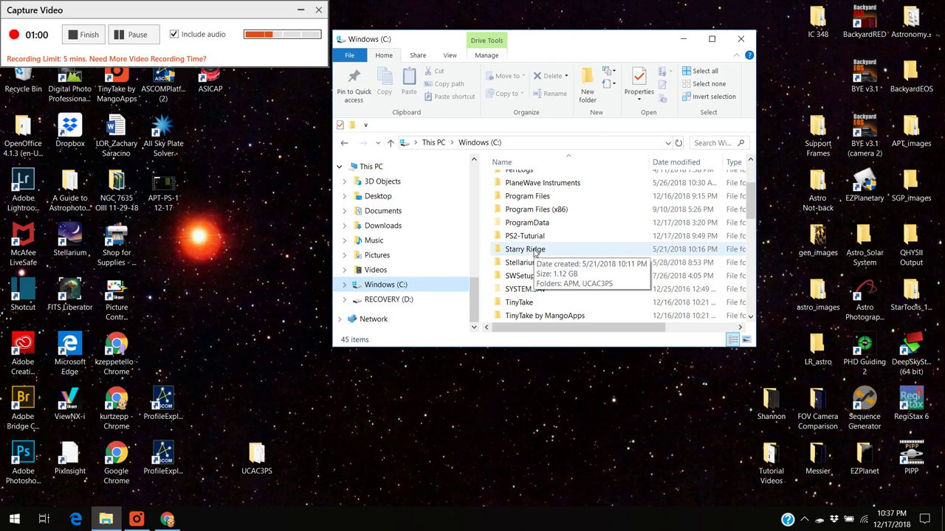
Move the UCAC3PS catalog folder into Starry Ridge, replacing the 181 duplicate files.
left_click_drag(257, 459, 558, 249)
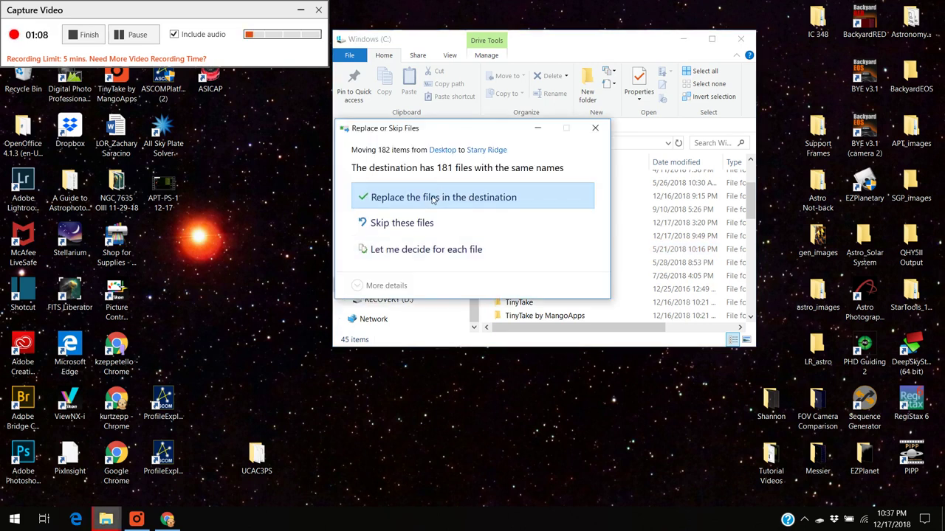
left_click(434, 200)
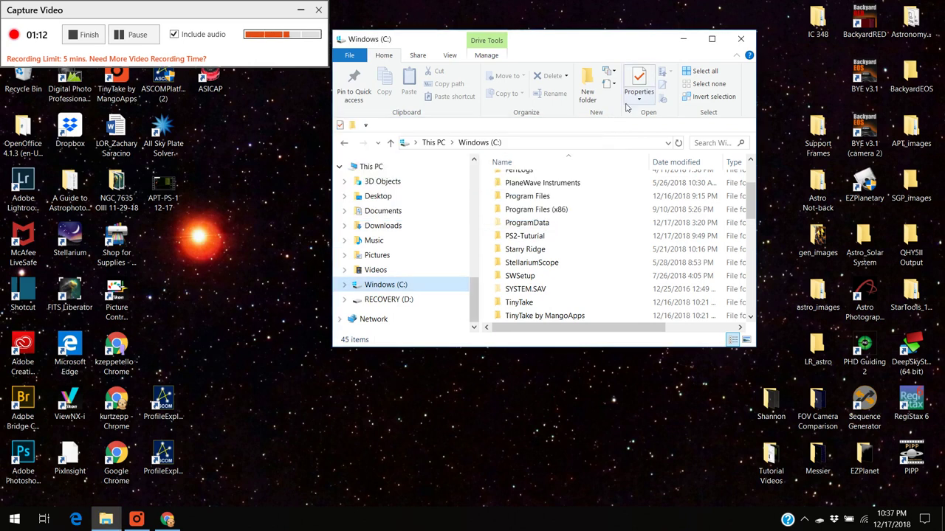
left_click_drag(609, 40, 376, 120)
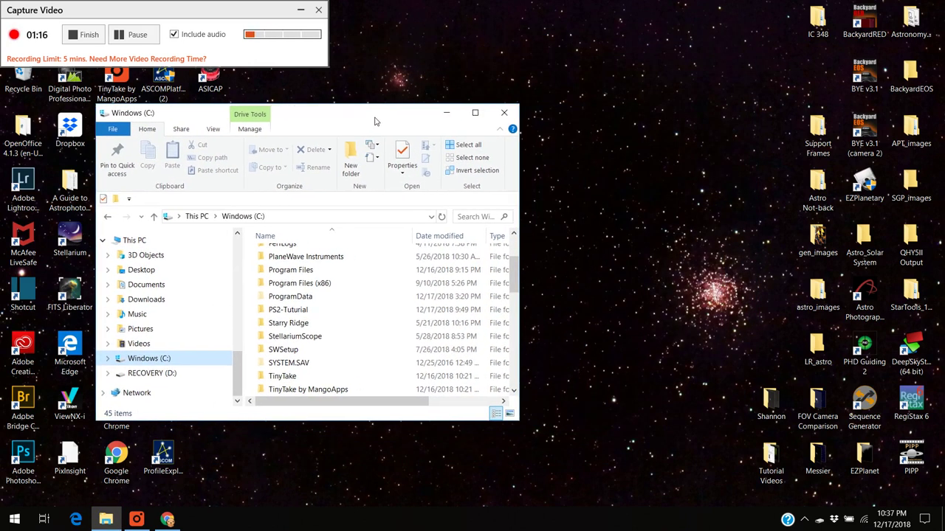
Open C:\PS2-Tuturial\PlateSolve2.28 to show the PlateSolve2 application files.
double_click(301, 310)
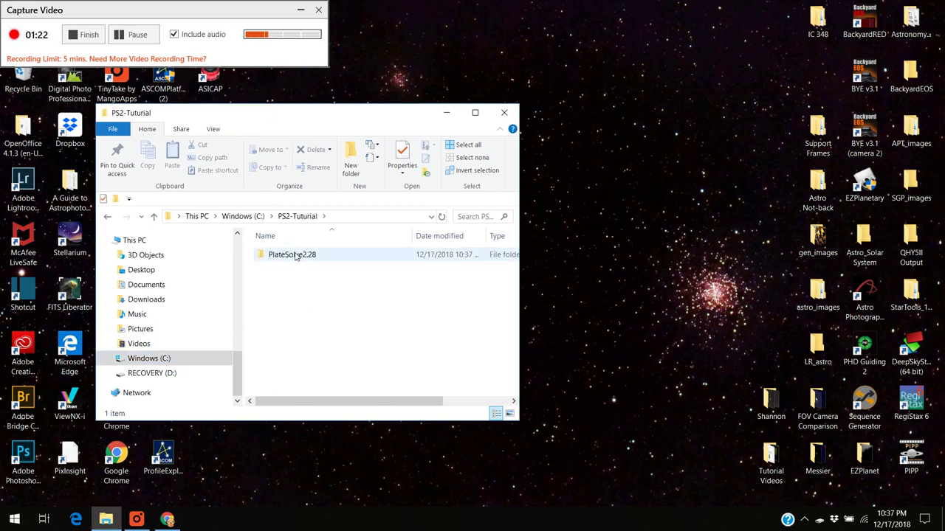
double_click(296, 256)
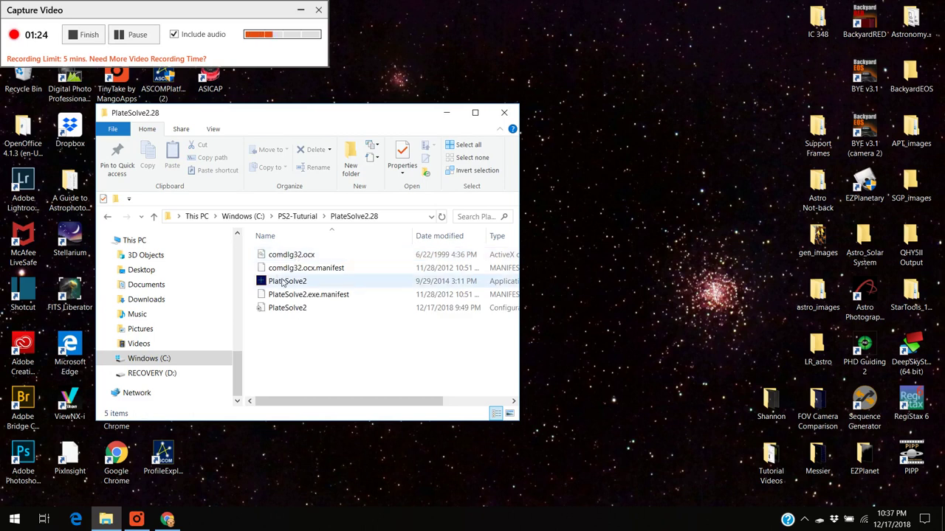
mouse_move(288, 283)
Launch PlateSolve2 and bring its window to the front, clear of File Explorer.
double_click(293, 285)
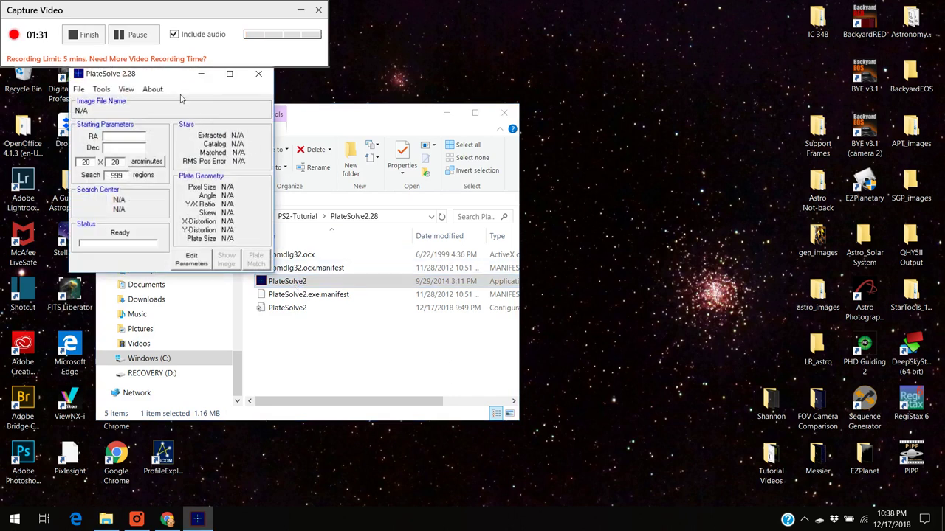
left_click_drag(172, 86, 287, 166)
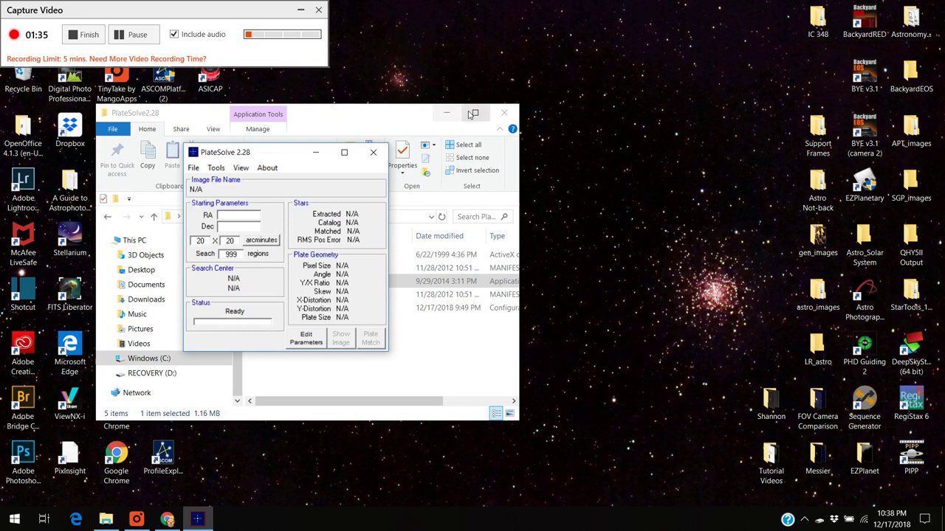
left_click(445, 113)
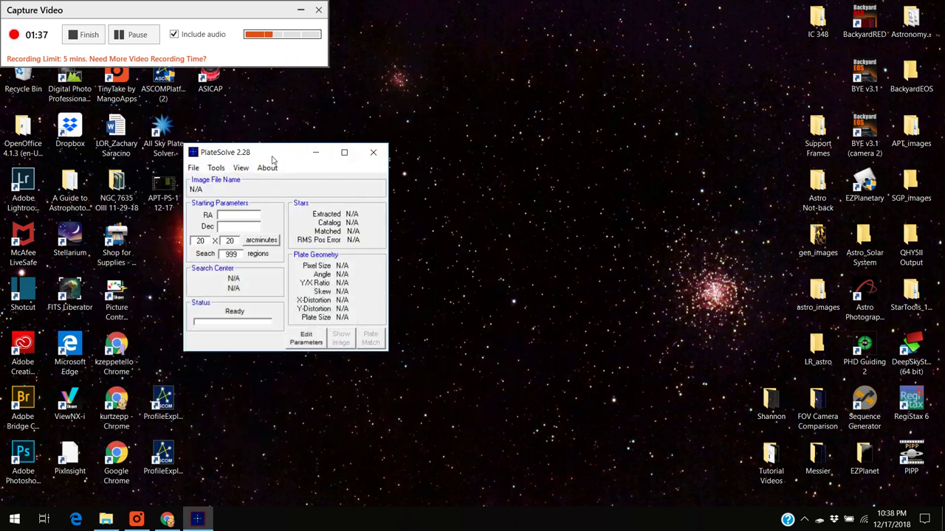
left_click_drag(273, 155, 253, 128)
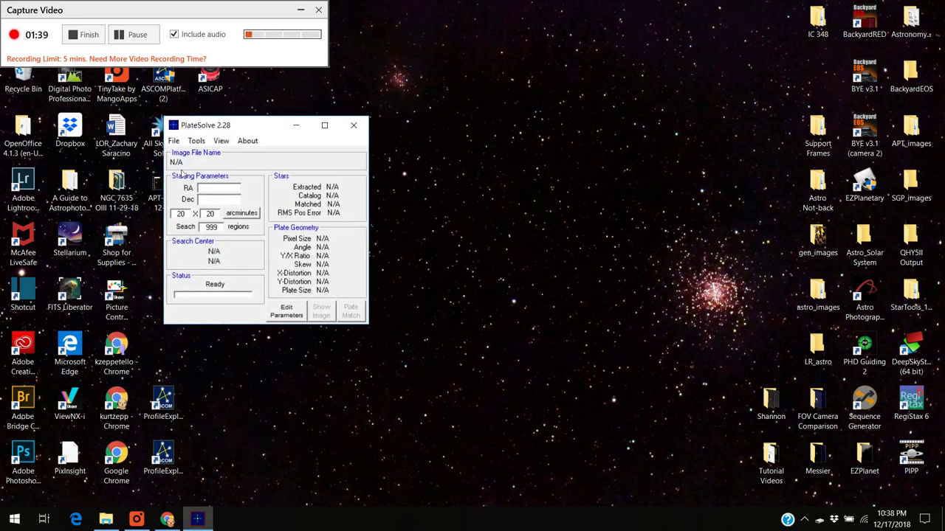
Set the UCAC3 catalog directory to C:\Starry Ridge\UCAC3PS via File > Configure Catalog Directories.
left_click(173, 142)
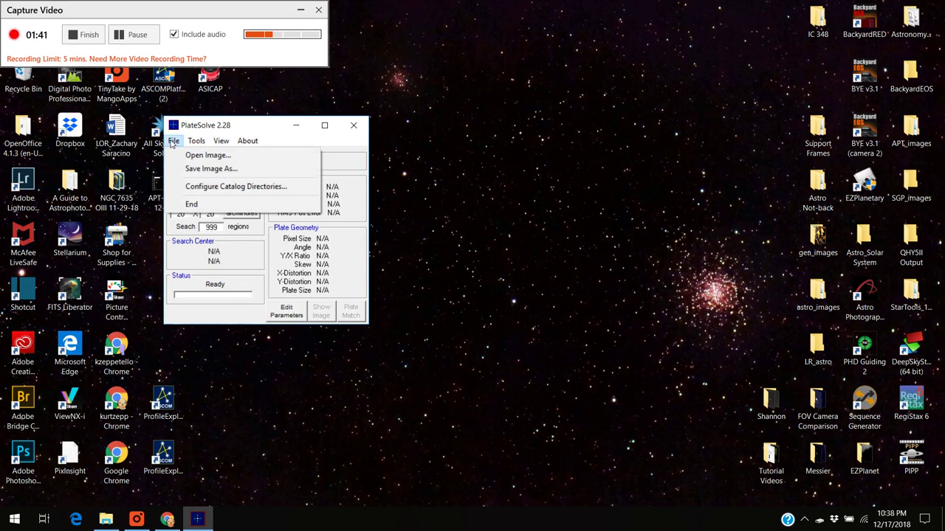
left_click(208, 187)
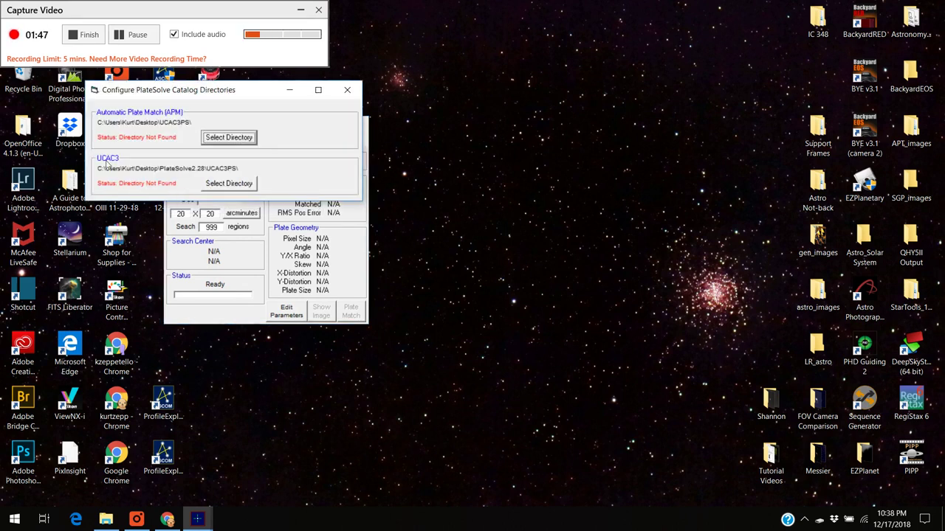
left_click(217, 186)
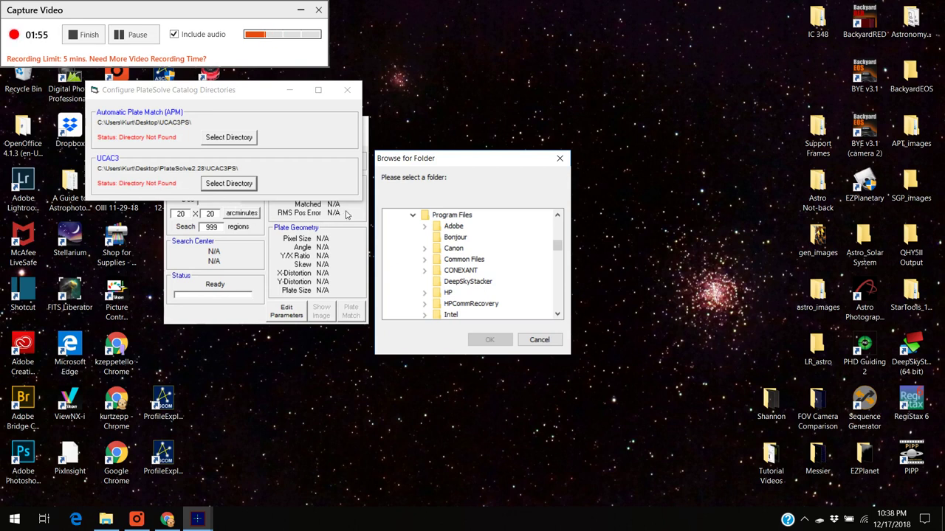
left_click(415, 217)
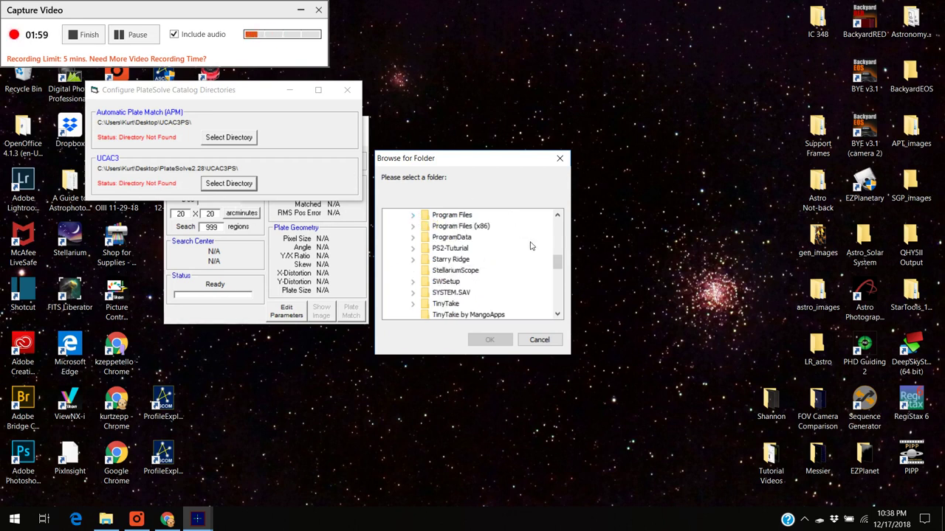
left_click(447, 262)
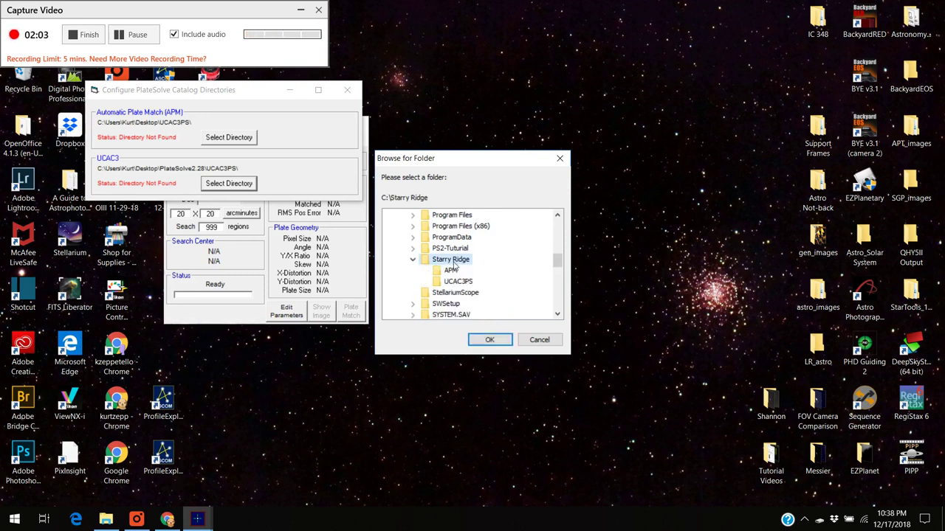
left_click(461, 282)
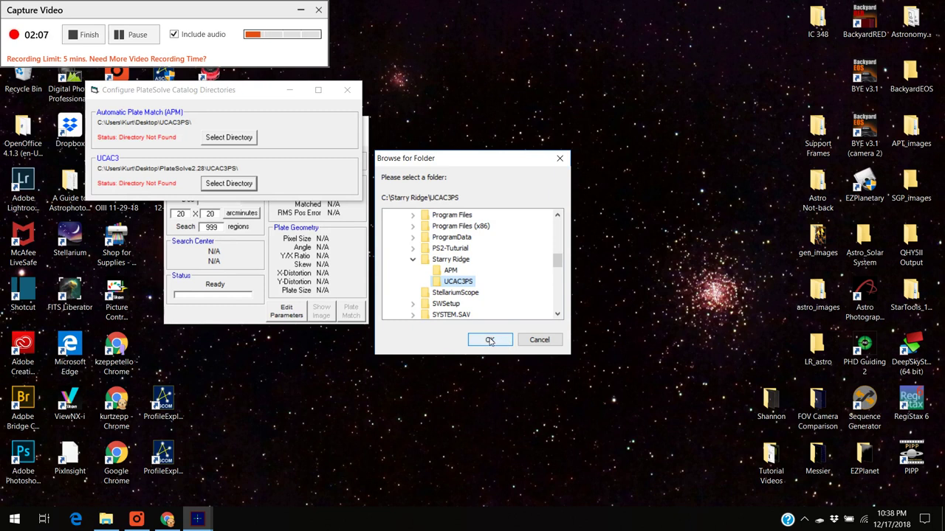
left_click(489, 341)
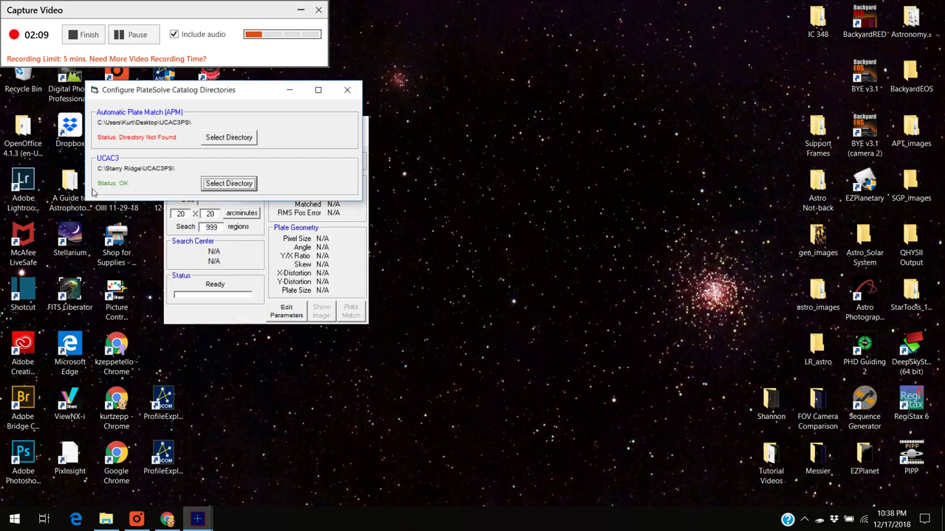
left_click(347, 92)
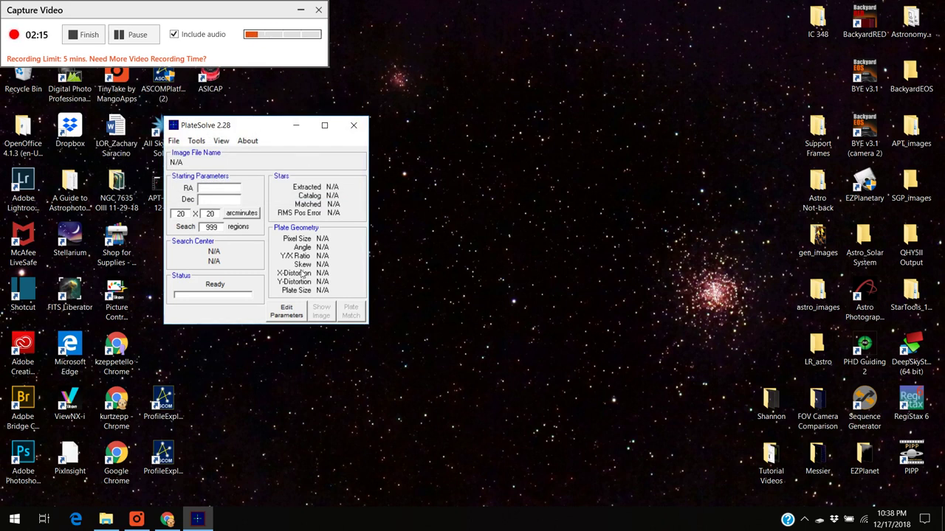
Set Max Star Size to 9 in the star extraction parameters, confirm, then close PlateSolve 2.28.
left_click(286, 312)
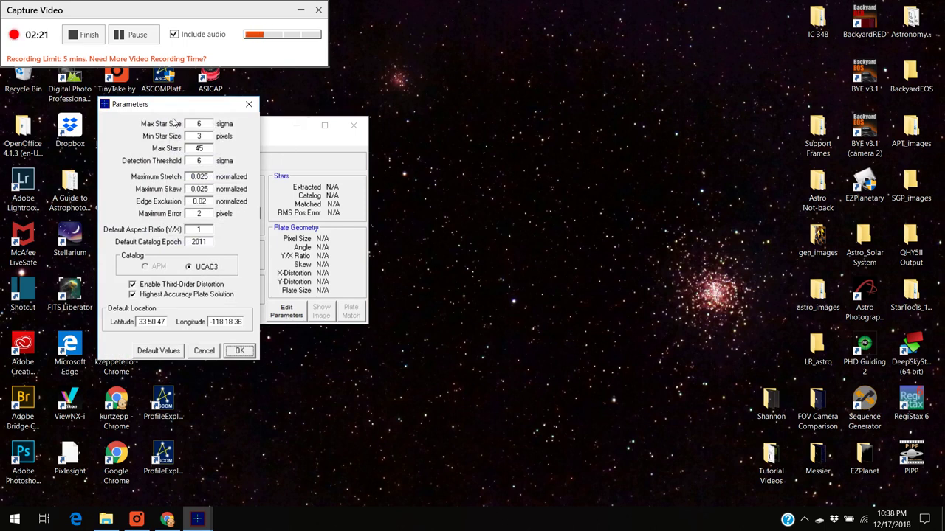
double_click(198, 123)
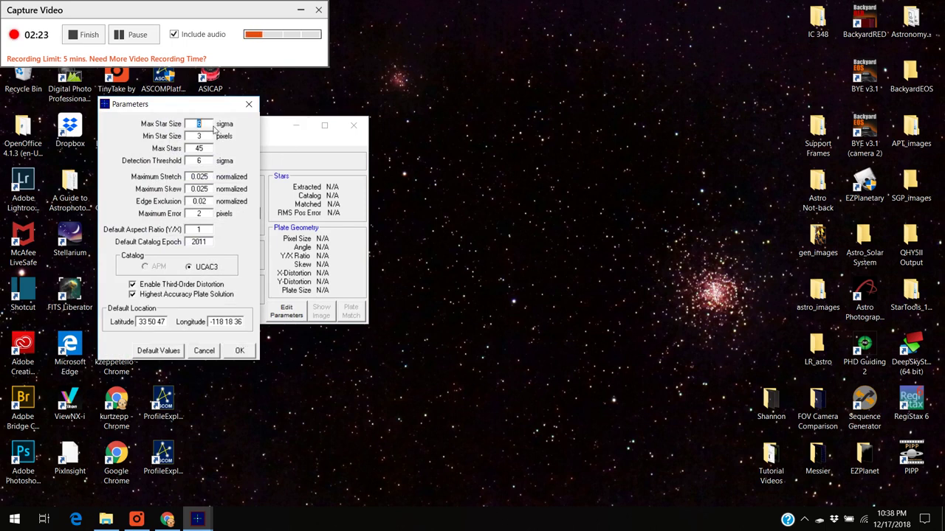
type("9")
left_click(199, 160)
left_click(233, 352)
left_click(238, 352)
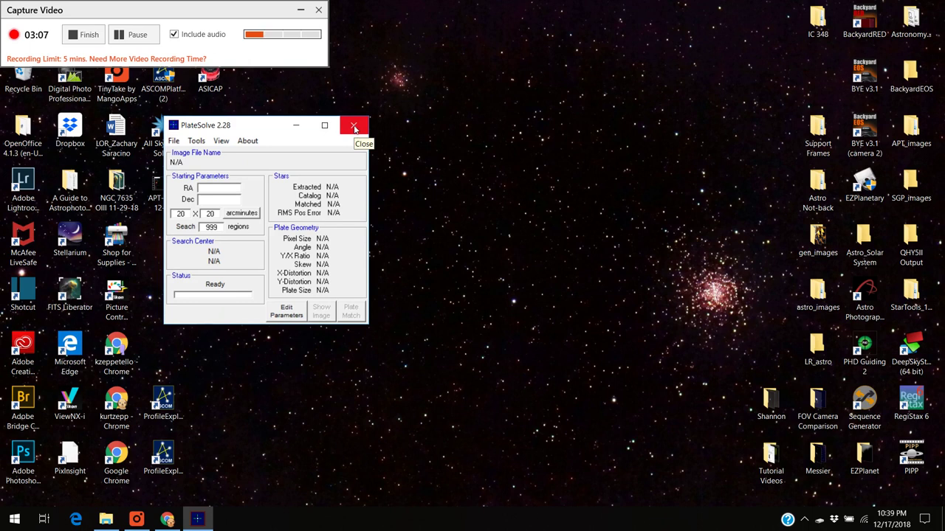
left_click(354, 127)
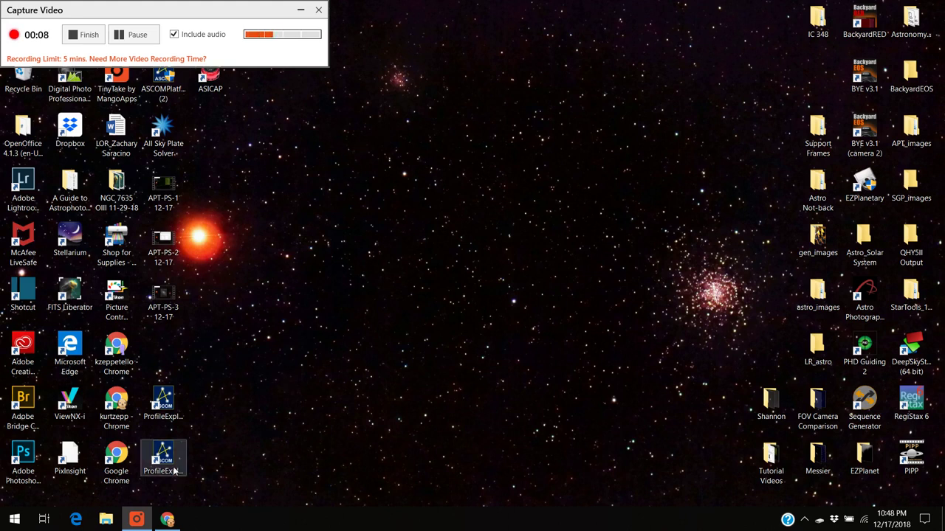
Open File Explorer and browse into the C:\PS2-Tuturial folder.
left_click(106, 521)
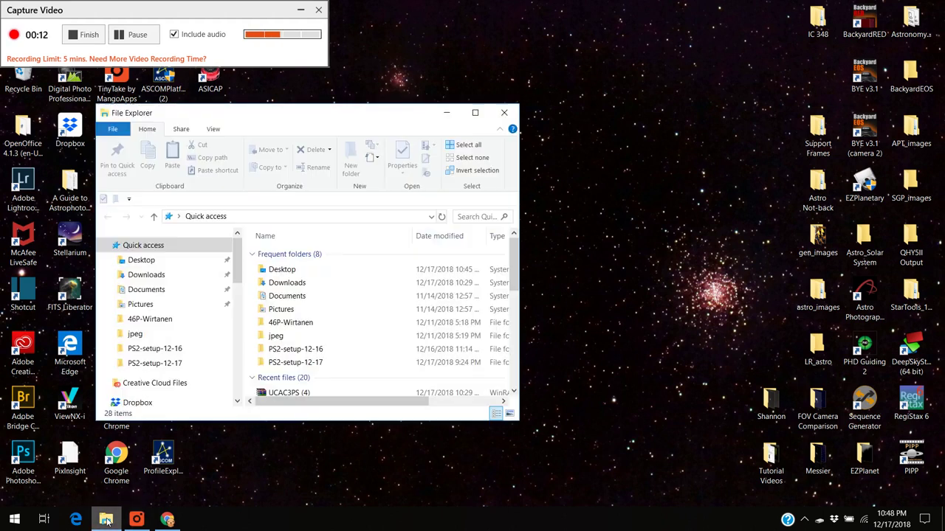
scroll(321, 307, "down", 1)
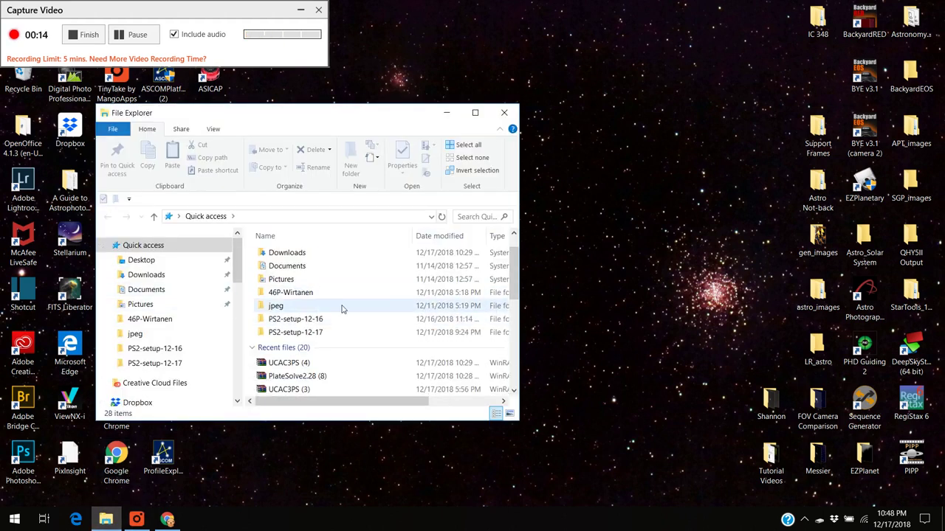
scroll(336, 304, "up", 1)
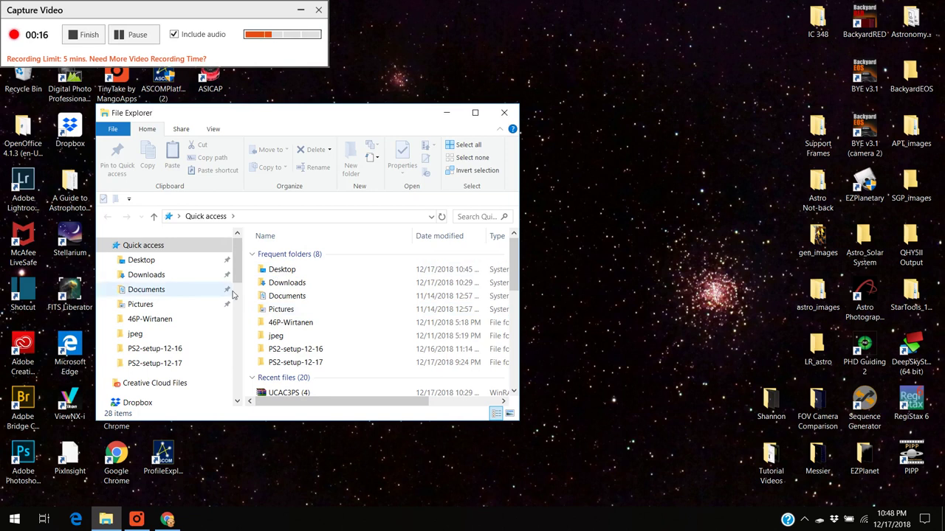
scroll(221, 333, "down", 5)
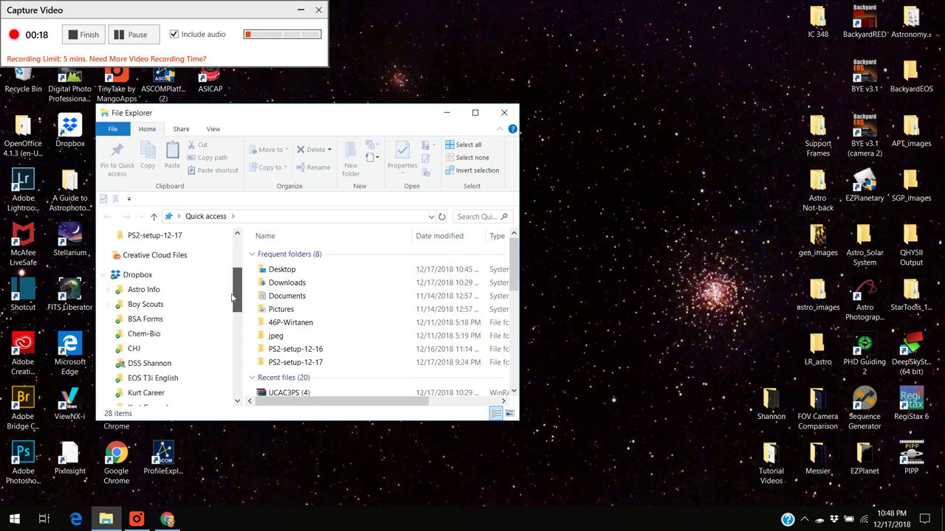
left_click_drag(222, 334, 226, 375)
left_click(158, 380)
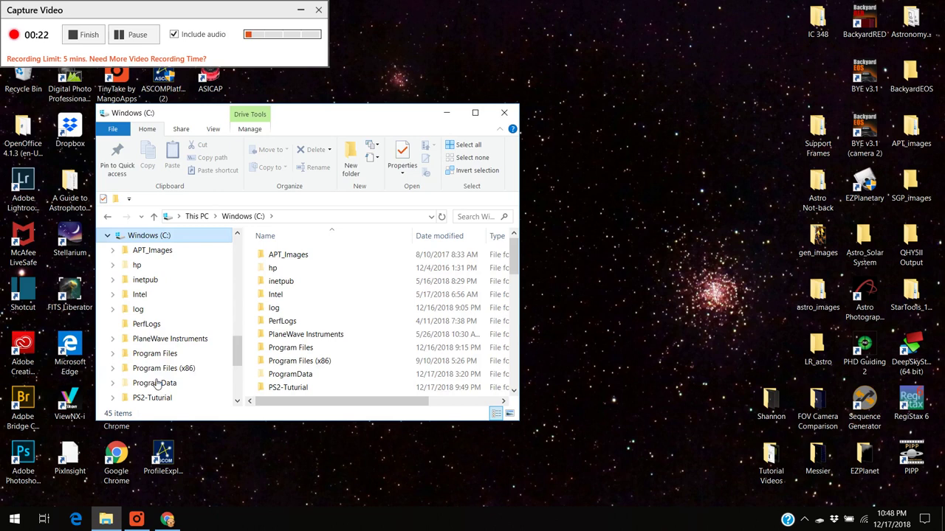
scroll(336, 335, "down", 1)
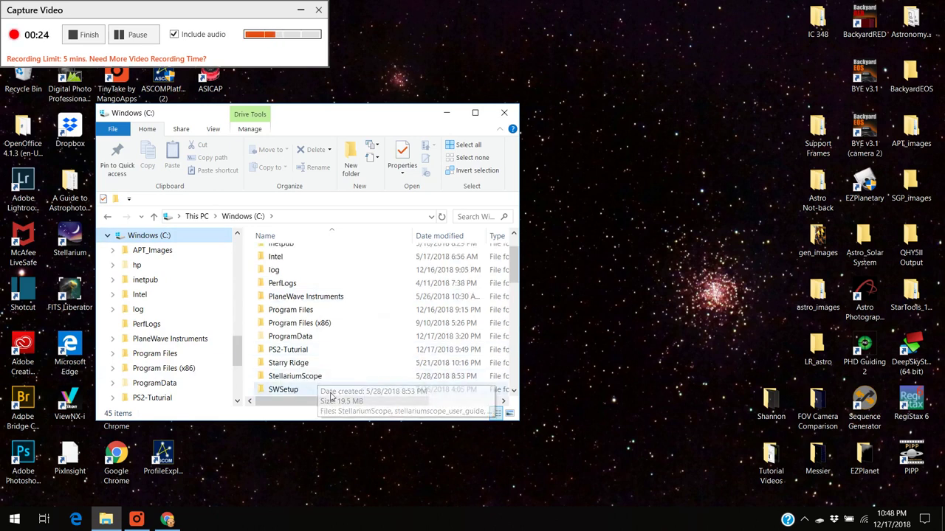
double_click(300, 353)
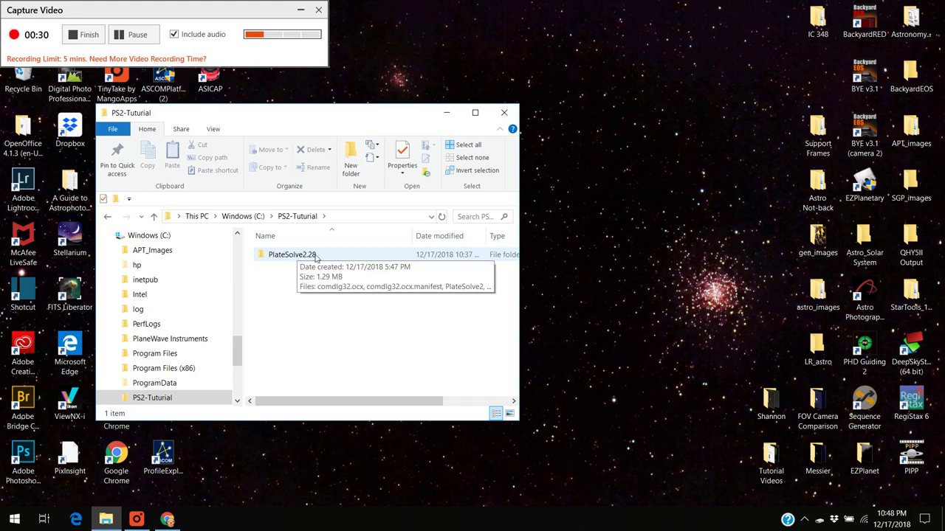
Rename the PlateSolve2.28 folder to PlateSolve2, close Explorer, and relaunch APT.
right_click(315, 256)
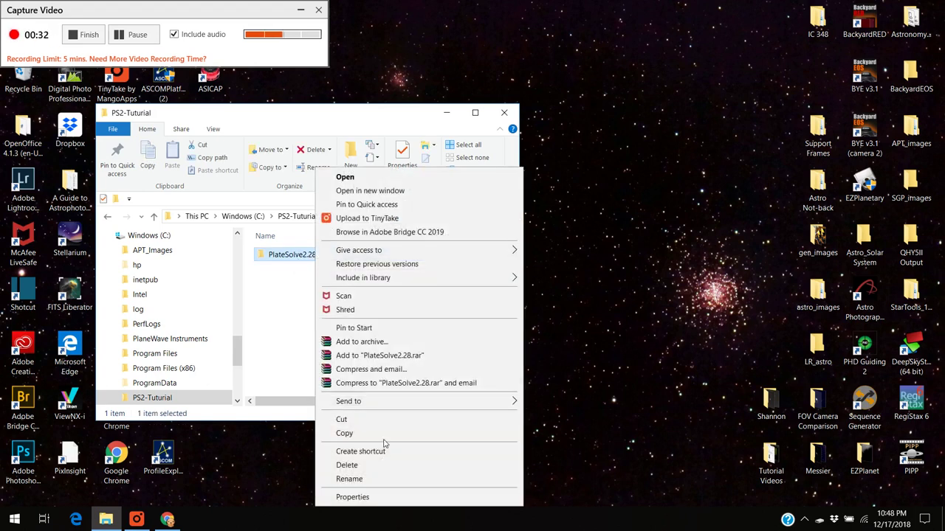
left_click(365, 480)
key("End")
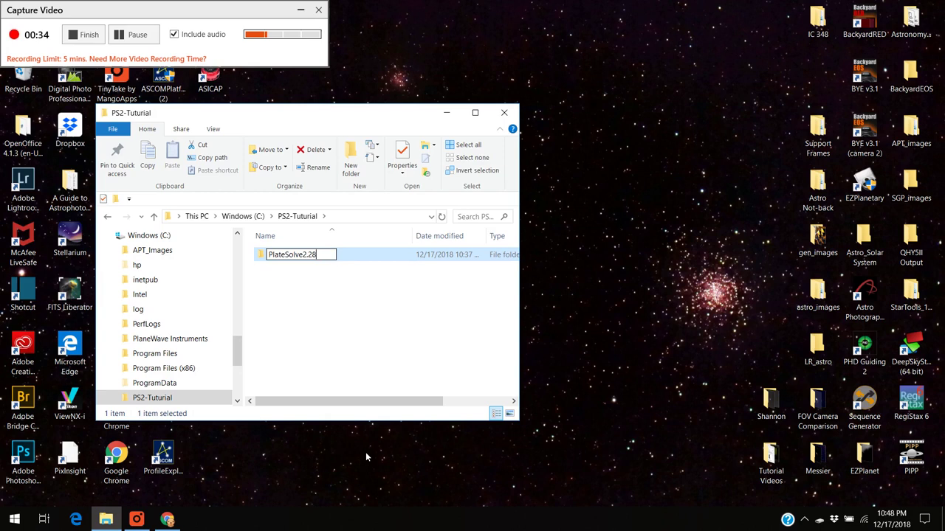
key("BackSpace")
key("BackSpace")
key("BackSpace")
left_click(360, 260)
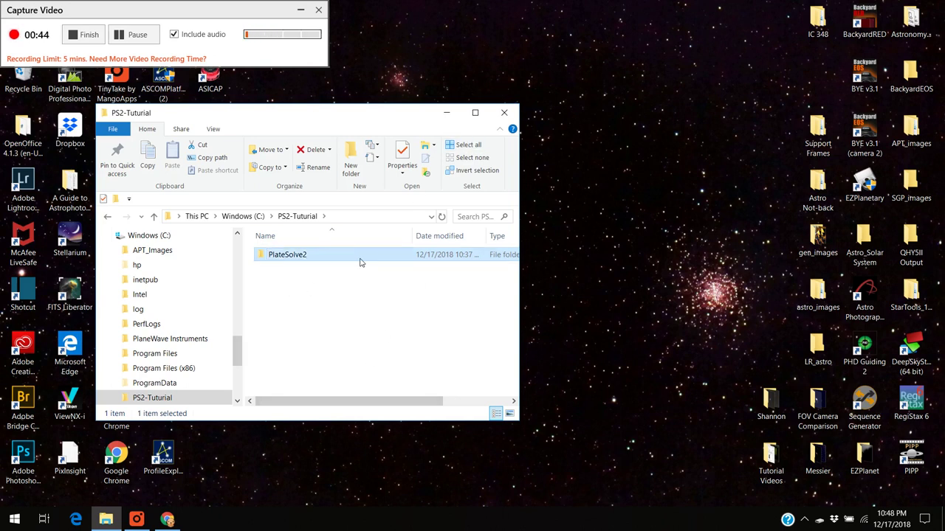
left_click(419, 255)
left_click(504, 113)
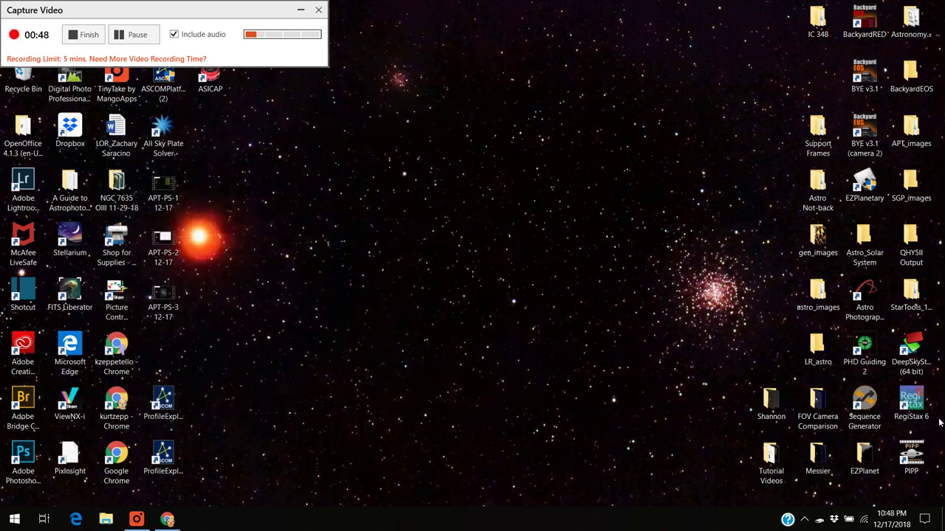
double_click(861, 290)
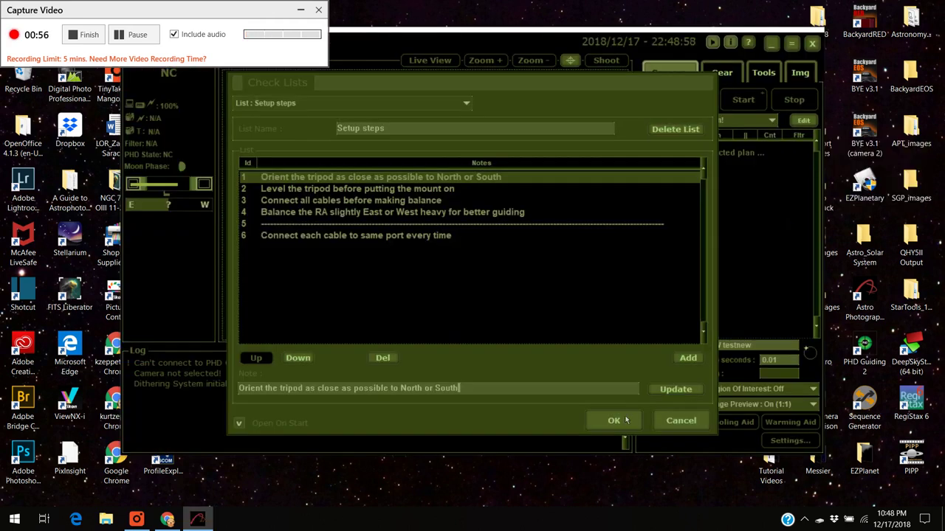
Dismiss the setup checklist and open Point Craft Settings from the Gear tab.
left_click(625, 420)
left_click_drag(530, 49, 524, 98)
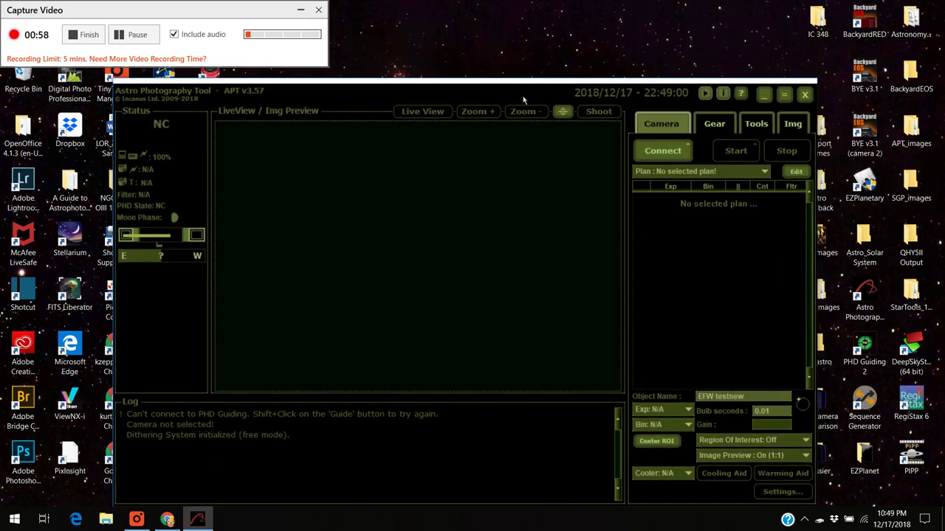
left_click(710, 129)
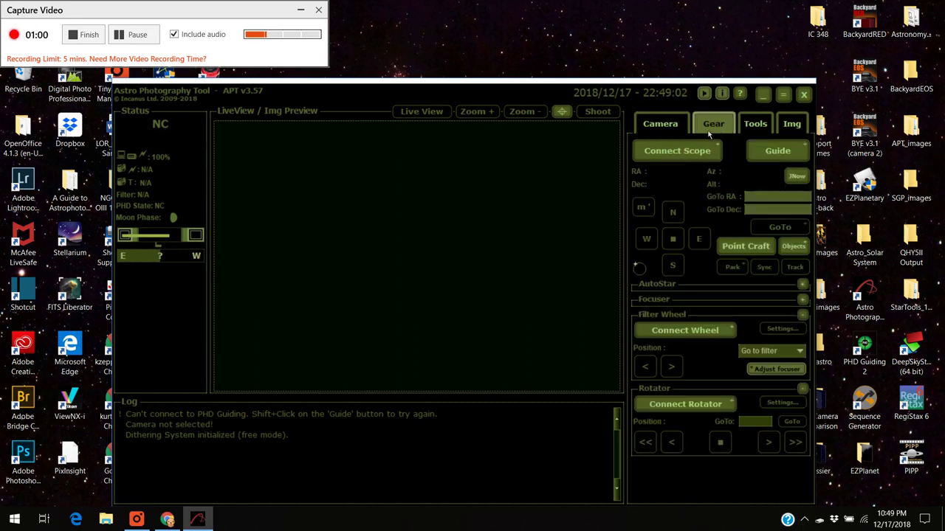
left_click(747, 248)
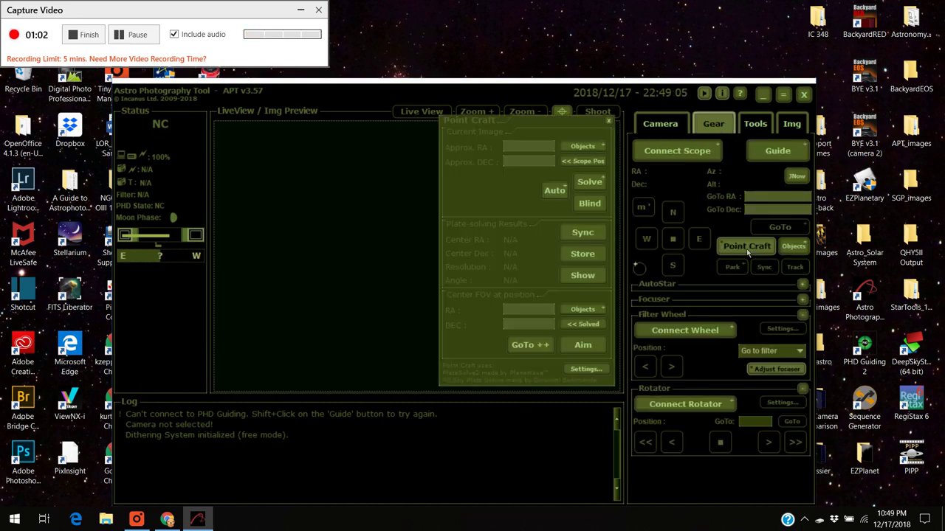
left_click(578, 370)
left_click_drag(488, 65, 192, 130)
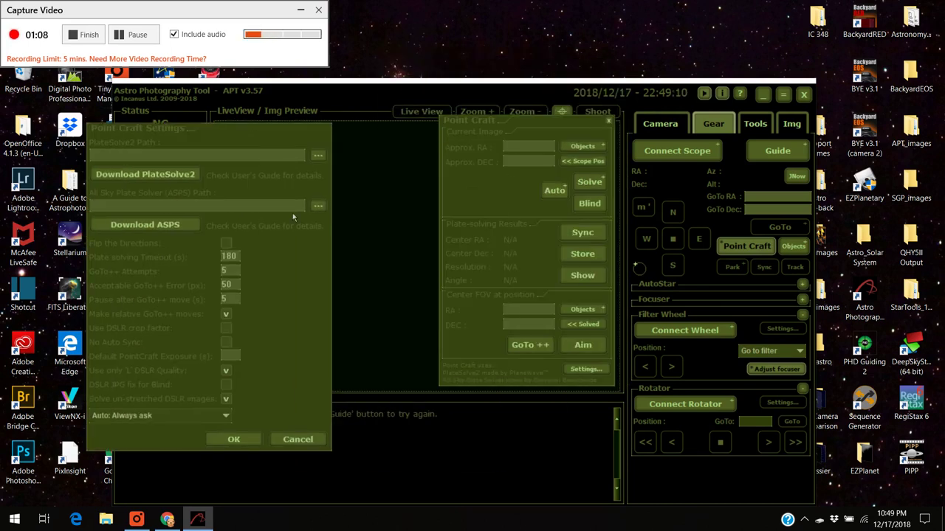
Set the PlateSolve2 path to the C:\PS2-Tuturial\PlateSolve2 folder.
left_click(319, 158)
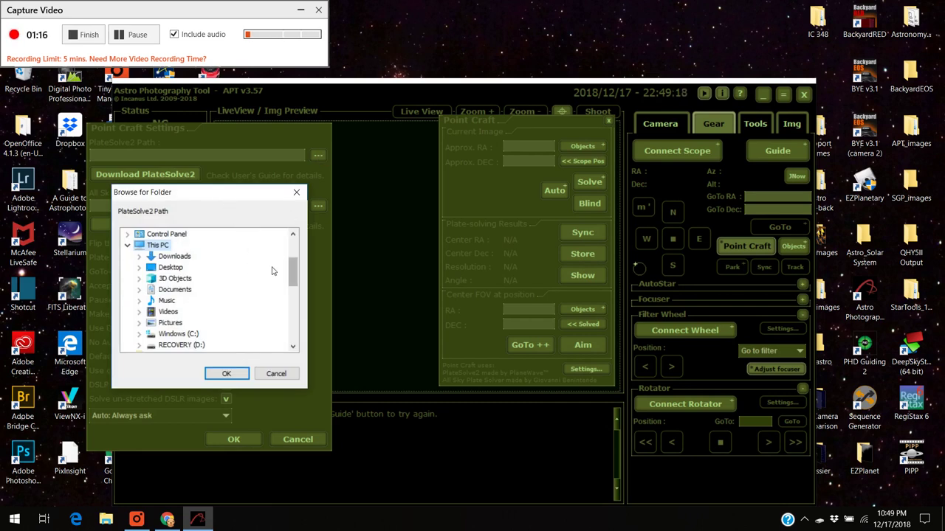
left_click_drag(290, 272, 291, 285)
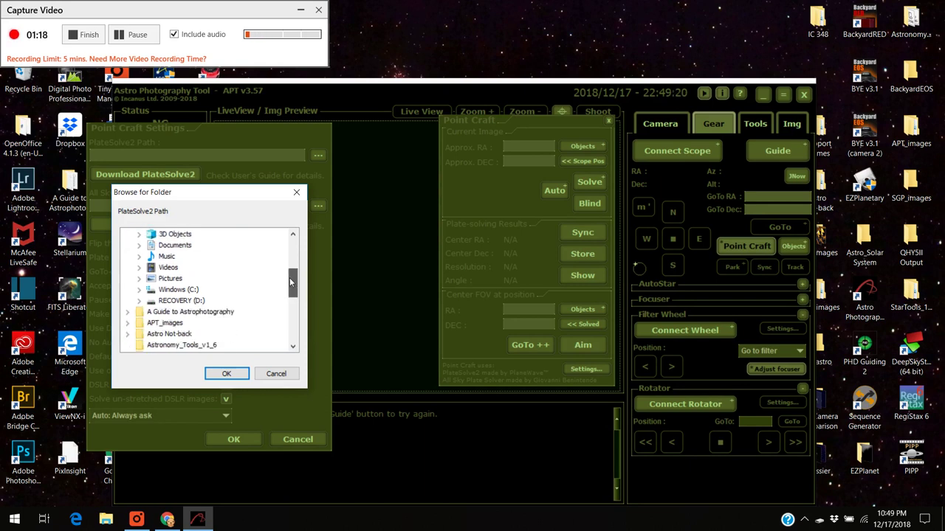
double_click(185, 289)
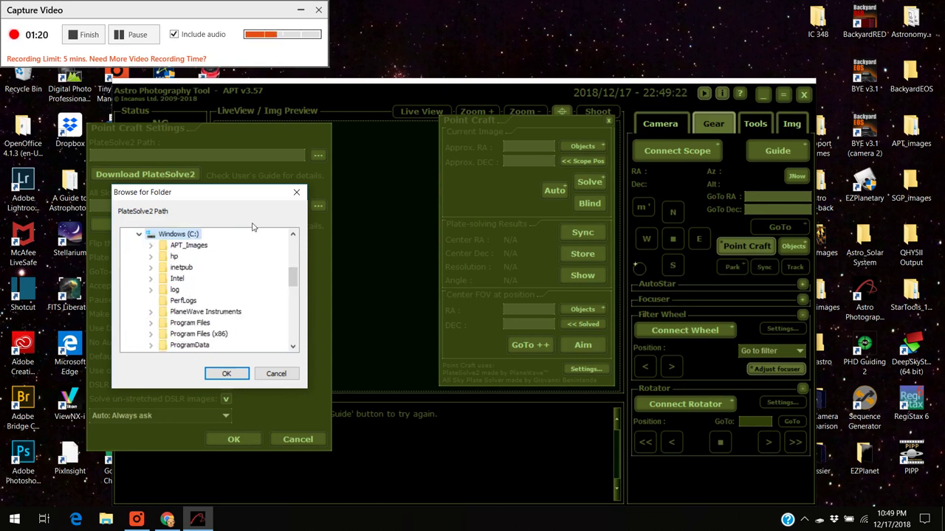
left_click_drag(293, 275, 225, 271)
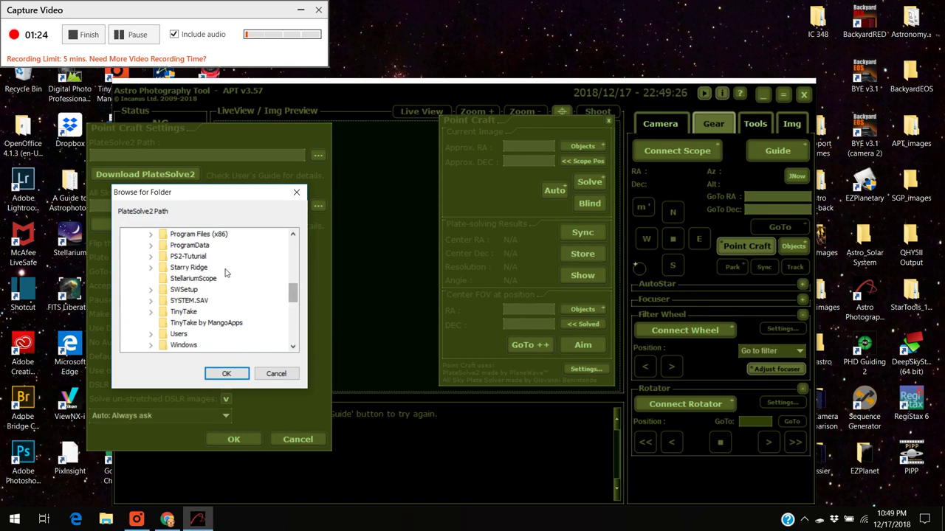
double_click(189, 258)
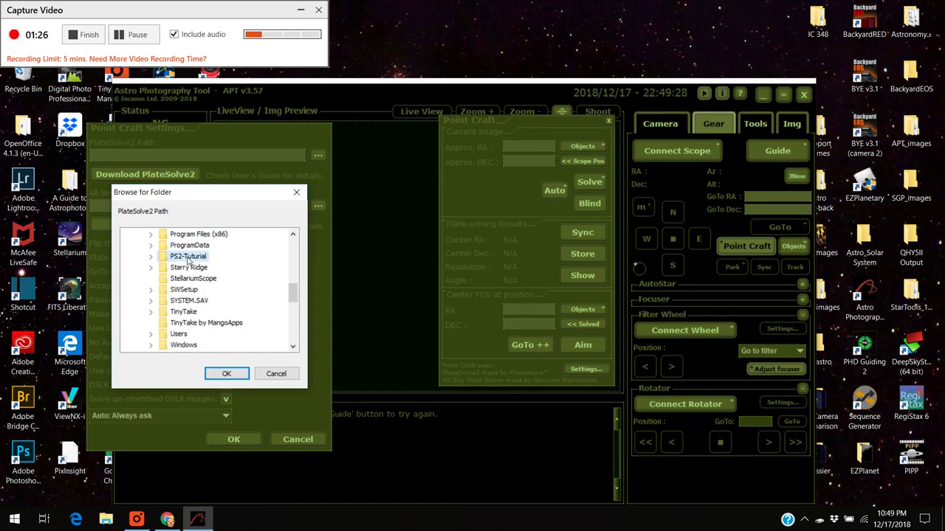
left_click(212, 268)
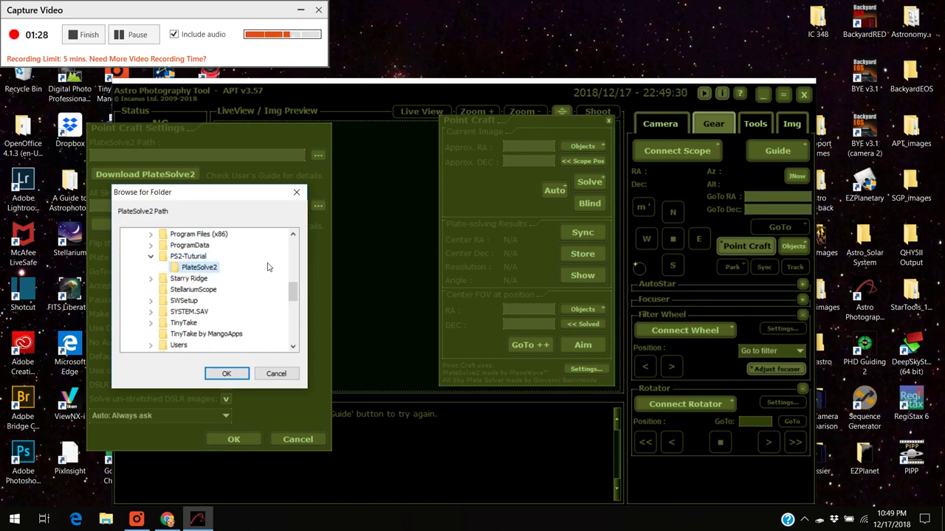
left_click(226, 373)
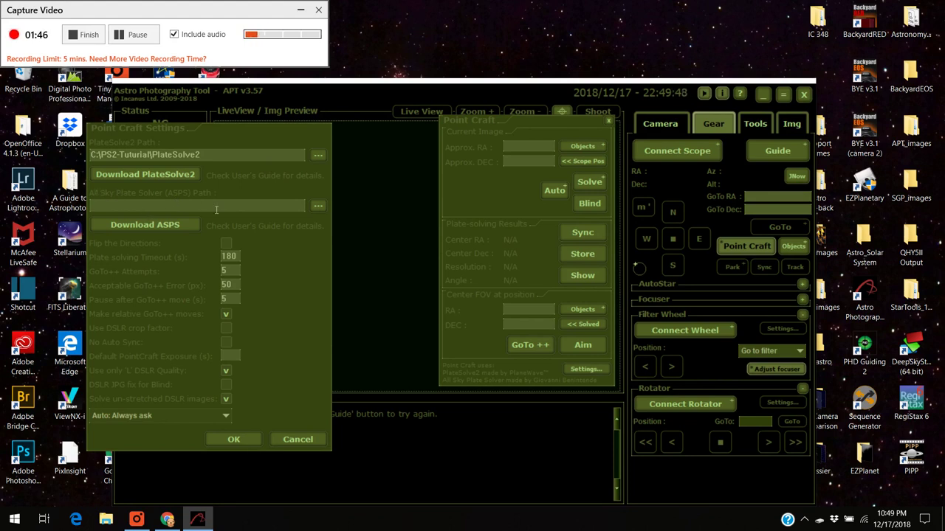
mouse_move(221, 208)
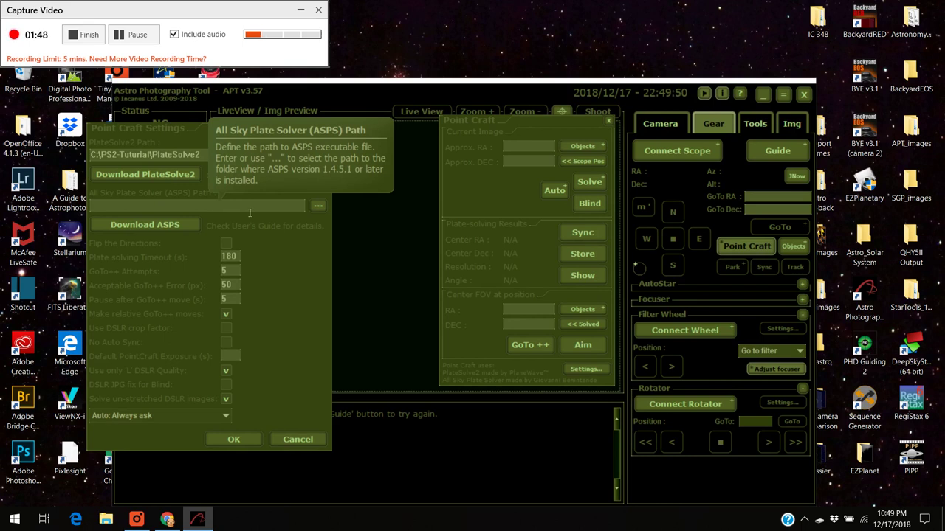